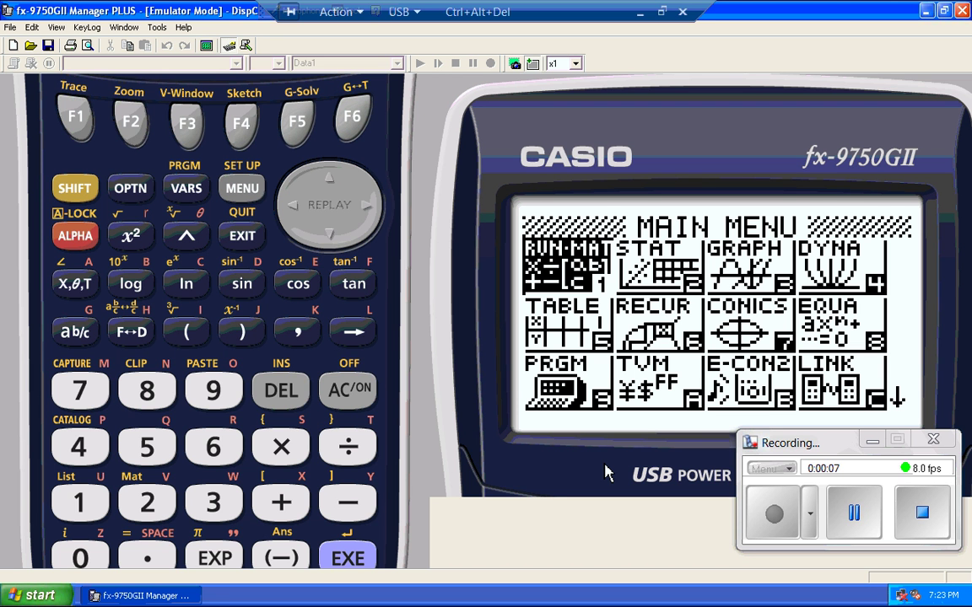
- Launch the CONICS app from the main menu
{"action": "key", "text": "Right"}
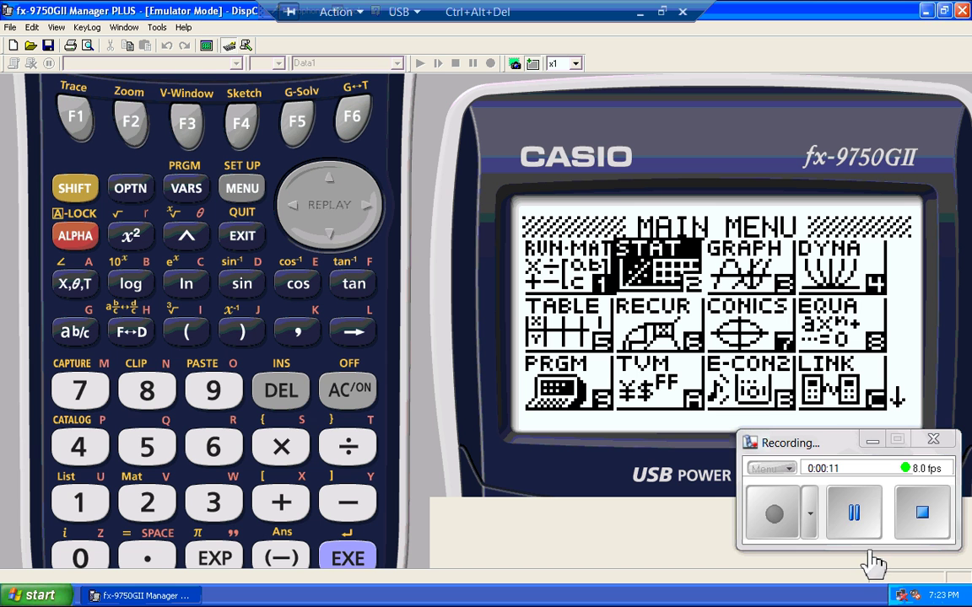
{"action": "left_click", "coordinate": [842, 446]}
{"action": "left_click_drag", "start_coordinate": [842, 445], "coordinate": [852, 489]}
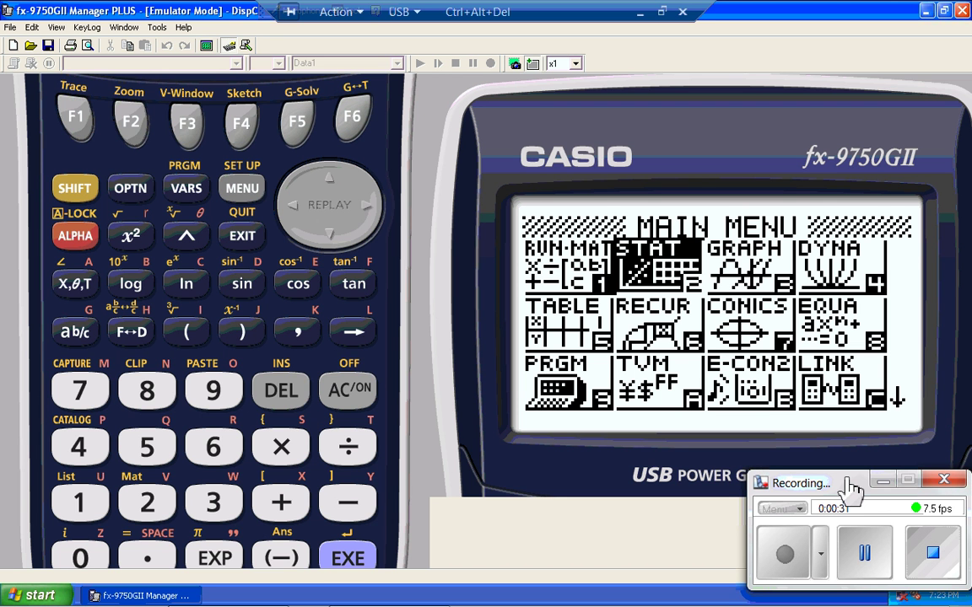
{"action": "left_click", "coordinate": [369, 206]}
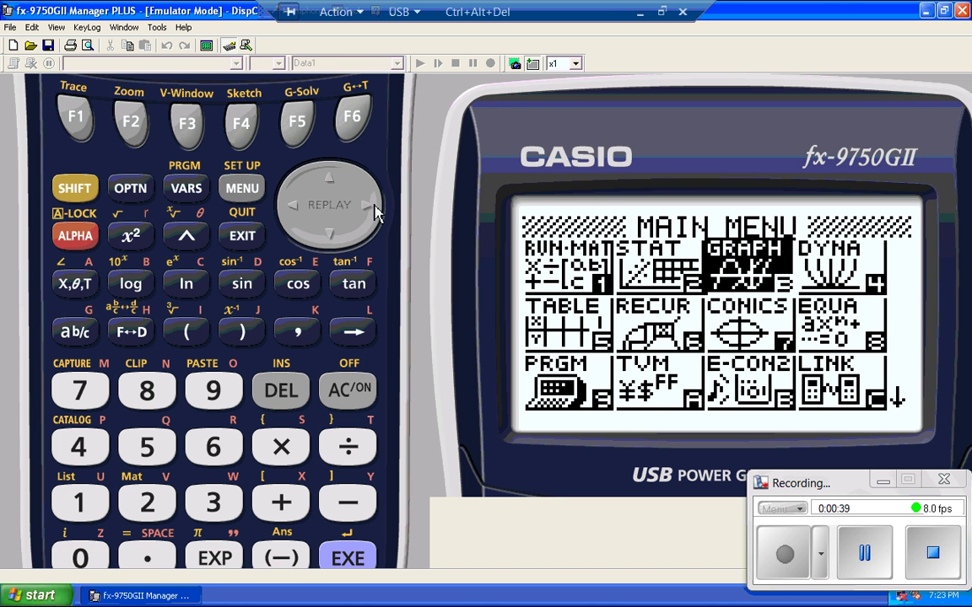
{"action": "key", "text": "Down"}
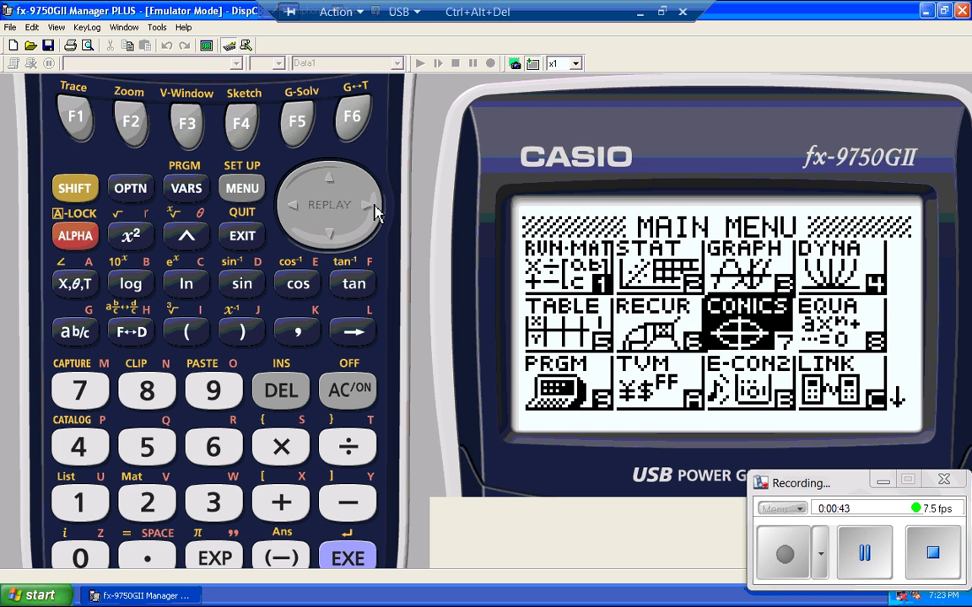
{"action": "key", "text": "Return"}
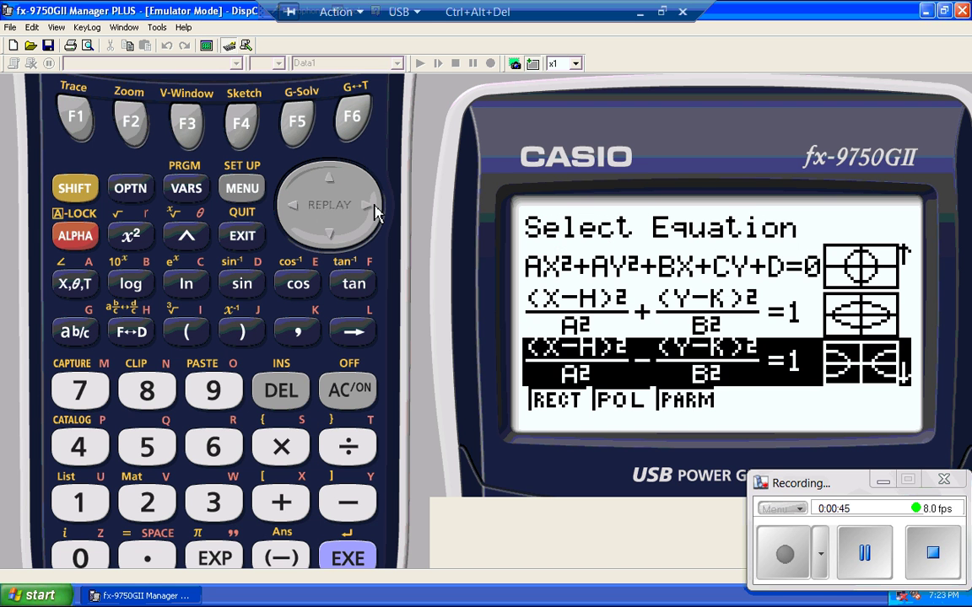
- Browse the rectangular, polar and parametric conic equation forms
{"action": "key", "text": "Up"}
{"action": "key", "text": "Up"}
{"action": "key", "text": "Up"}
{"action": "key", "text": "Up"}
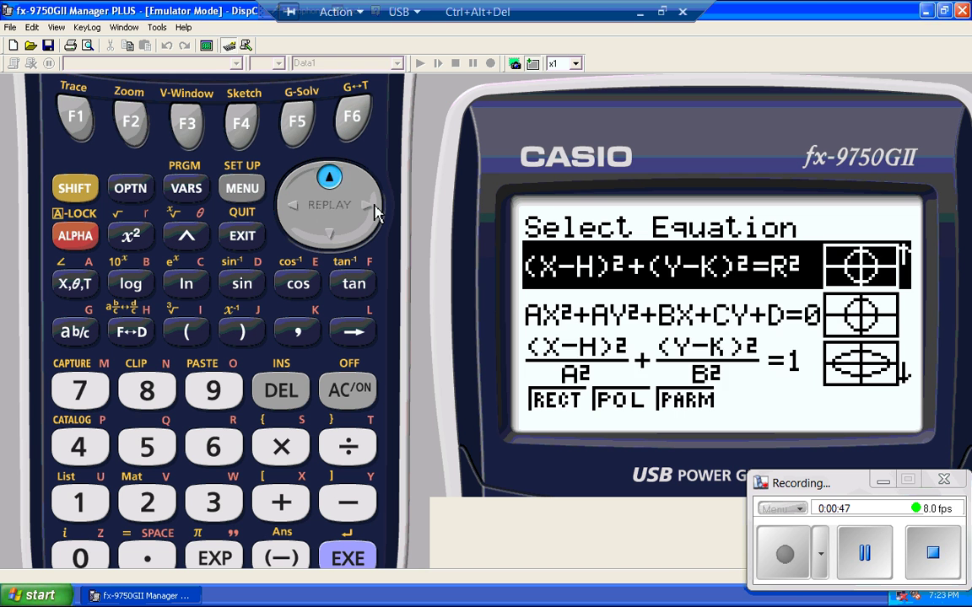
{"action": "key", "text": "Up"}
{"action": "key", "text": "Up"}
{"action": "key", "text": "Up"}
{"action": "key", "text": "Up"}
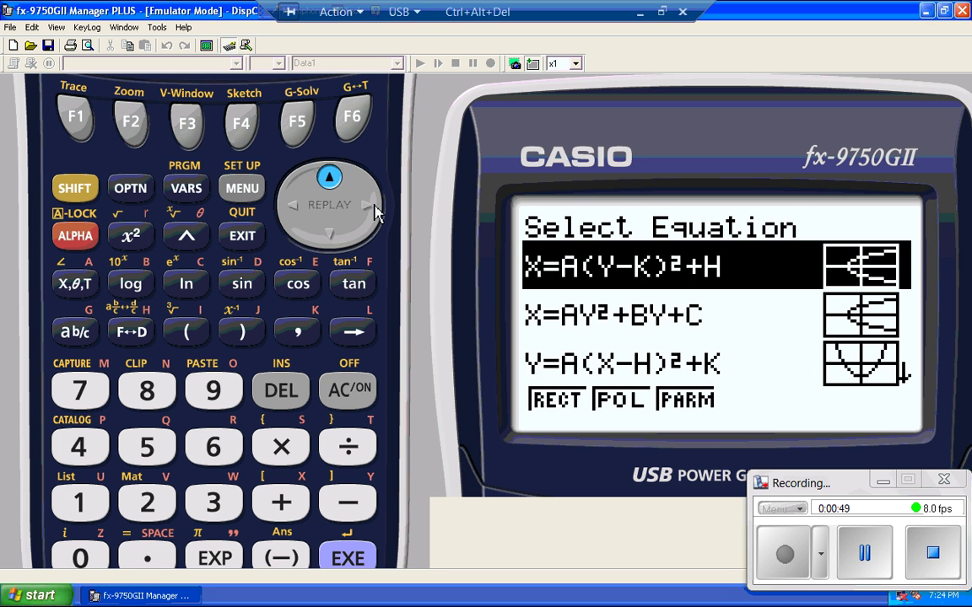
{"action": "key", "text": "Down"}
{"action": "key", "text": "Down"}
{"action": "key", "text": "Down"}
{"action": "key", "text": "Down"}
{"action": "key", "text": "Down"}
{"action": "key", "text": "Down"}
{"action": "key", "text": "Down"}
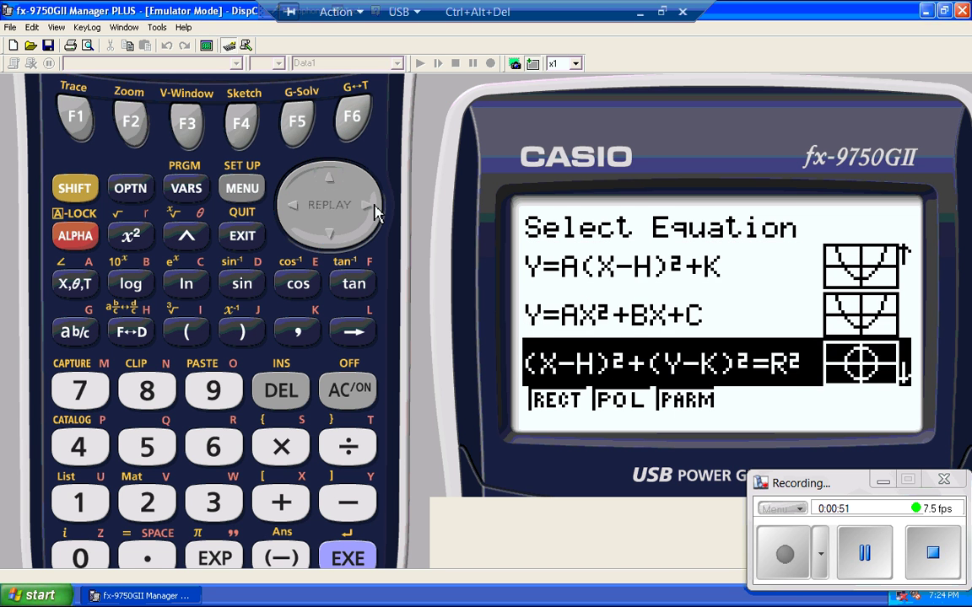
{"action": "key", "text": "Down"}
{"action": "key", "text": "Down"}
{"action": "key", "text": "Down"}
{"action": "key", "text": "Down"}
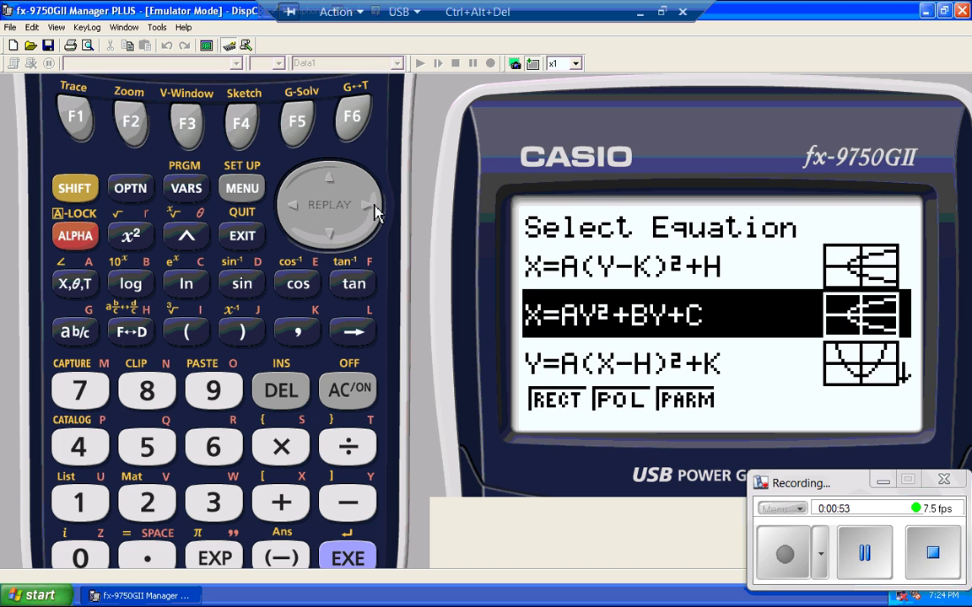
{"action": "left_click", "coordinate": [129, 133]}
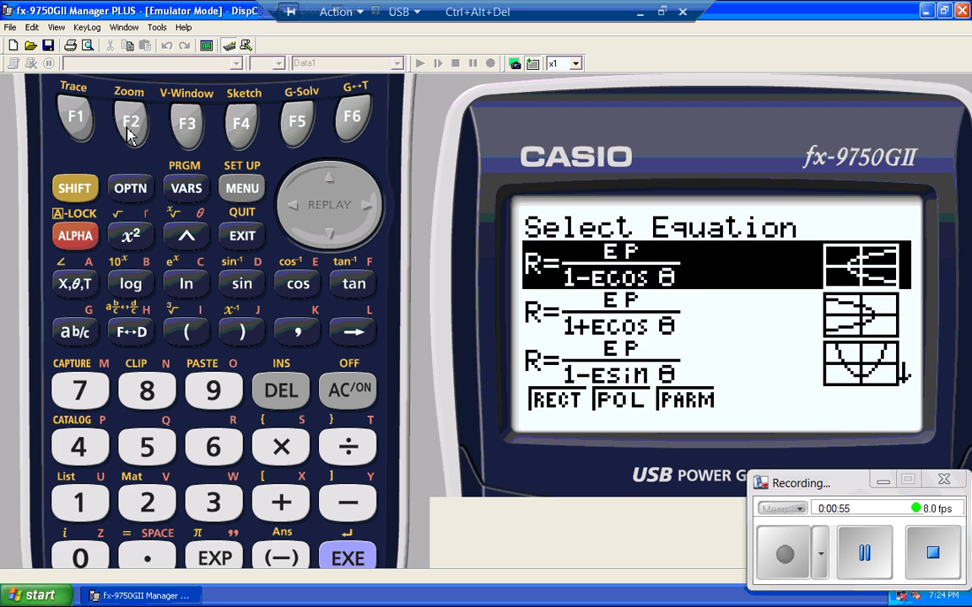
{"action": "left_click", "coordinate": [189, 127]}
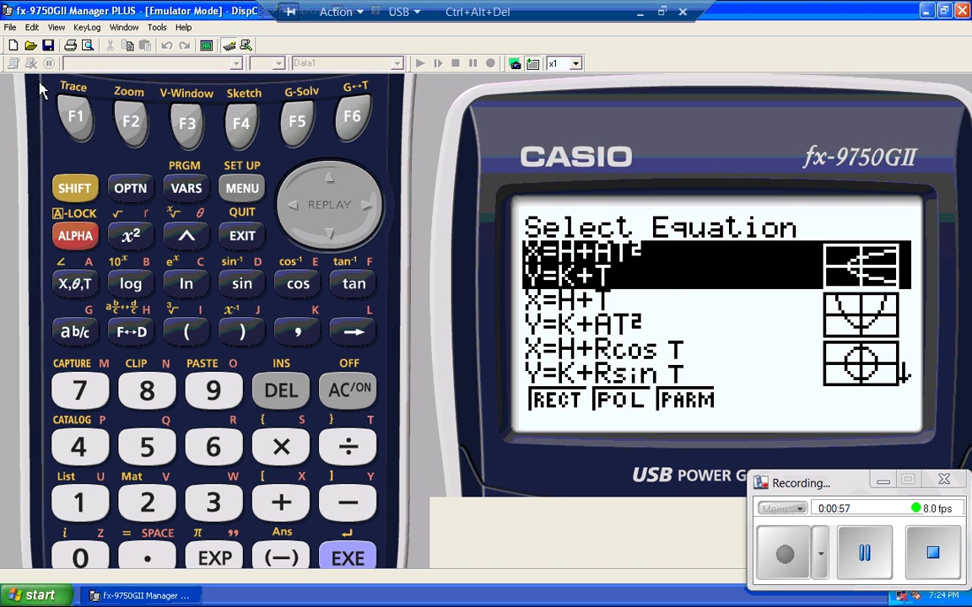
{"action": "left_click", "coordinate": [76, 129]}
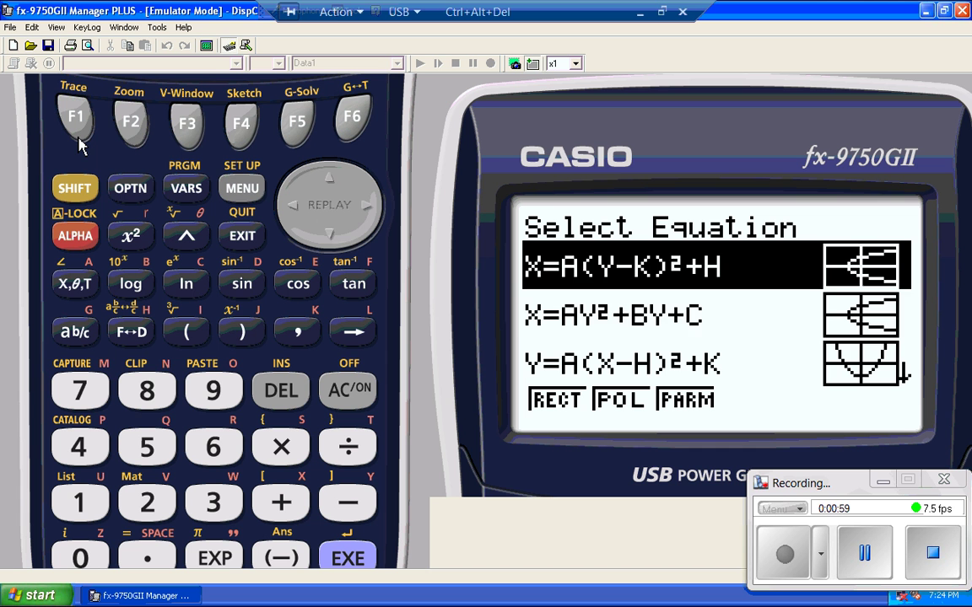
- Highlight the horizontal hyperbola form (X−H)²/A²−(Y−K)²/B²=1
{"action": "key", "text": "Down"}
{"action": "key", "text": "Down"}
{"action": "key", "text": "Down"}
{"action": "key", "text": "Down"}
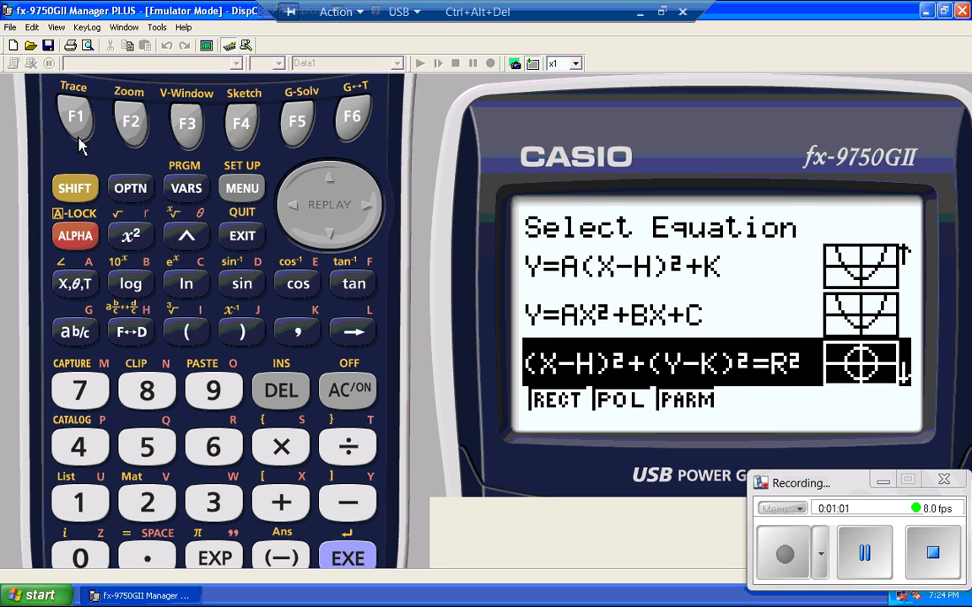
{"action": "key", "text": "Down"}
{"action": "key", "text": "Down"}
{"action": "key", "text": "Down"}
{"action": "key", "text": "Down"}
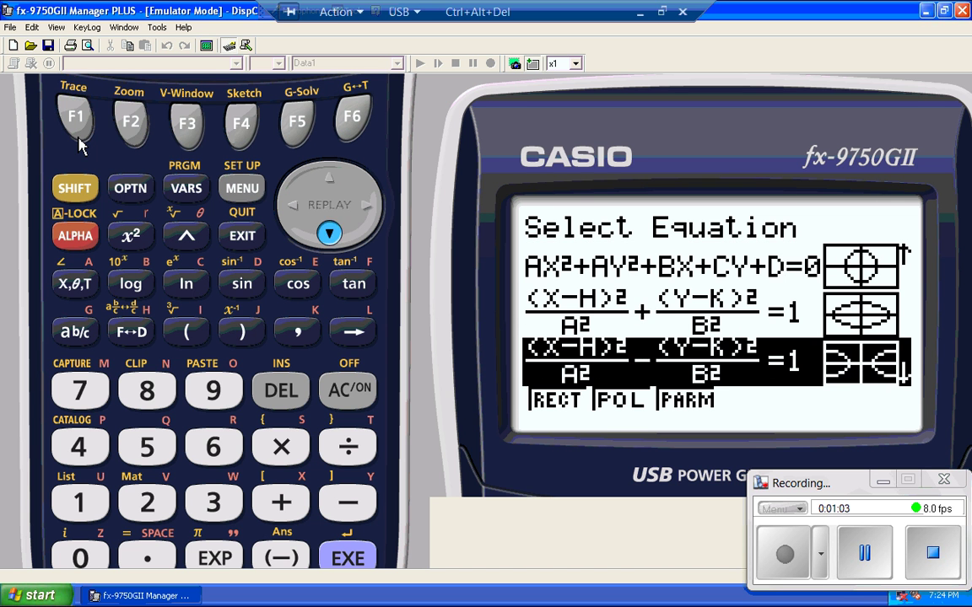
{"action": "key", "text": "Down"}
{"action": "key", "text": "Up"}
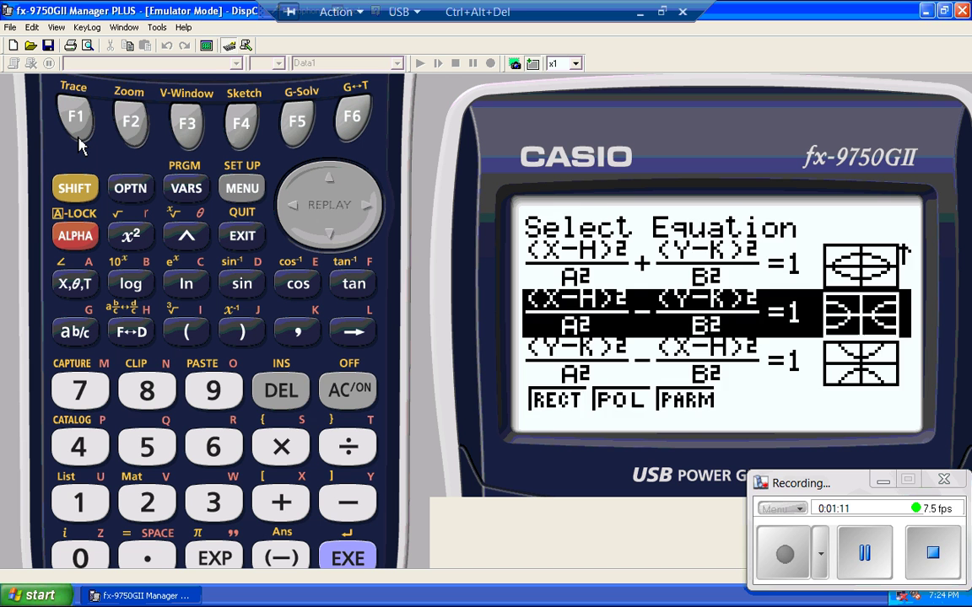
- Enter A=2, B=3, H=1, K=−1 for the horizontal hyperbola and draw it
{"action": "key", "text": "Return"}
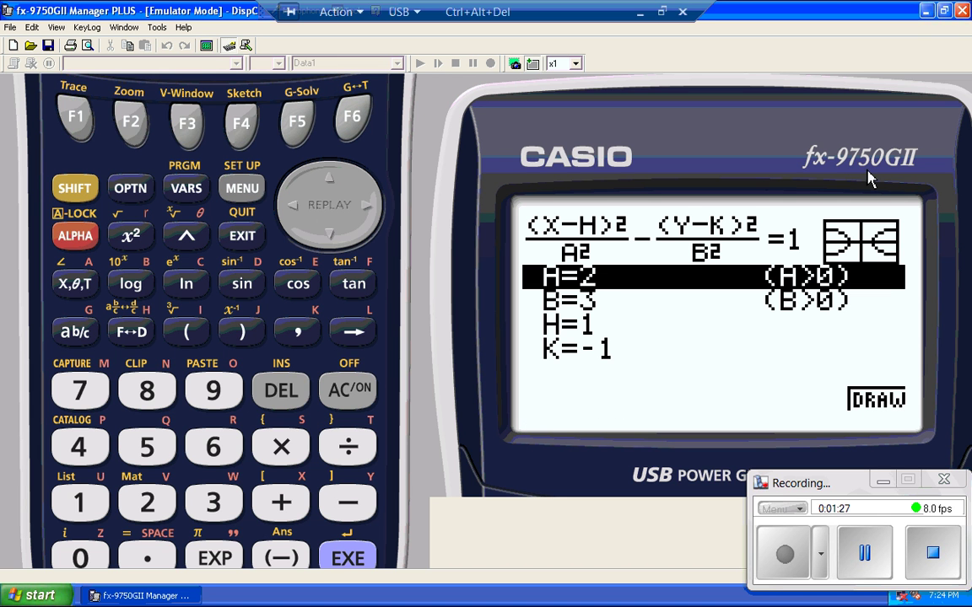
{"action": "left_click", "coordinate": [353, 120]}
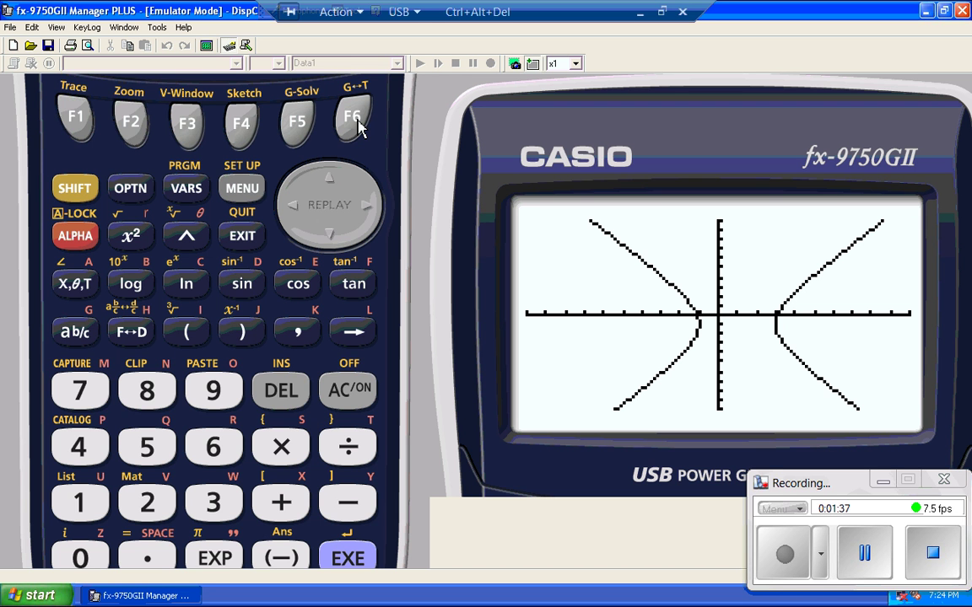
- Locate both hyperbola foci with G-Solv FOCS: (4.605551275, −1) and (−2.605551275, −1)
{"action": "left_click", "coordinate": [74, 186]}
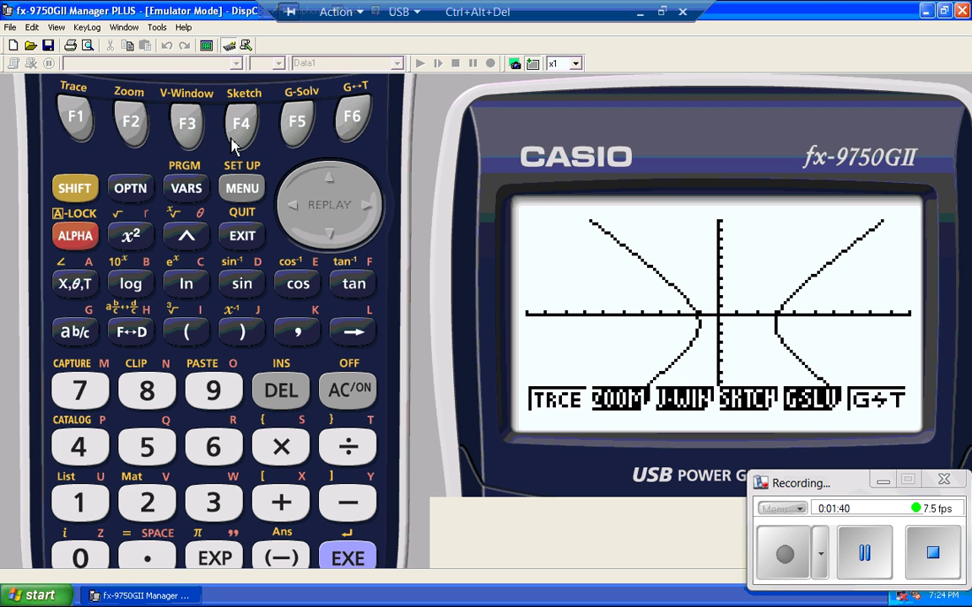
{"action": "left_click", "coordinate": [300, 122]}
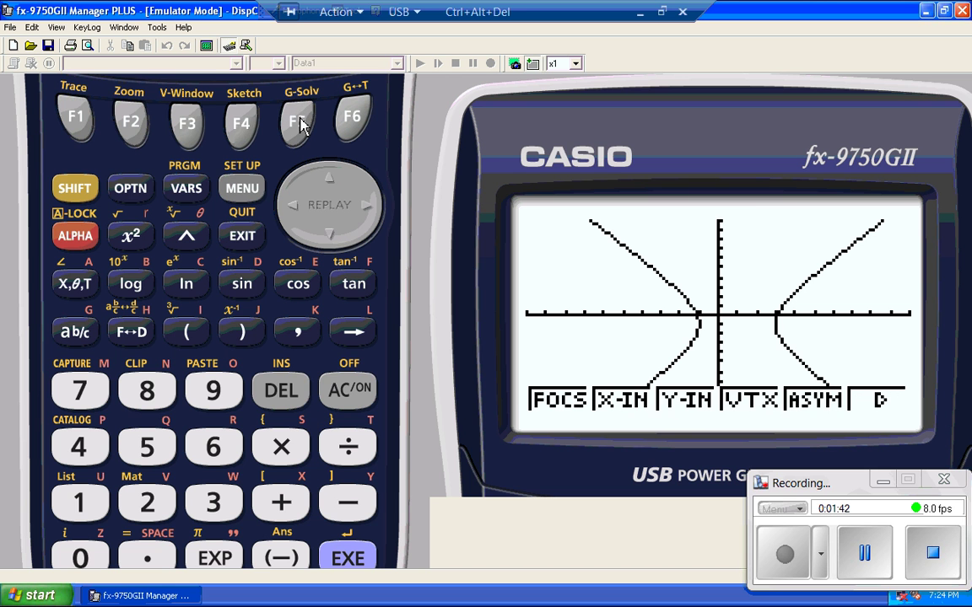
{"action": "left_click", "coordinate": [76, 120]}
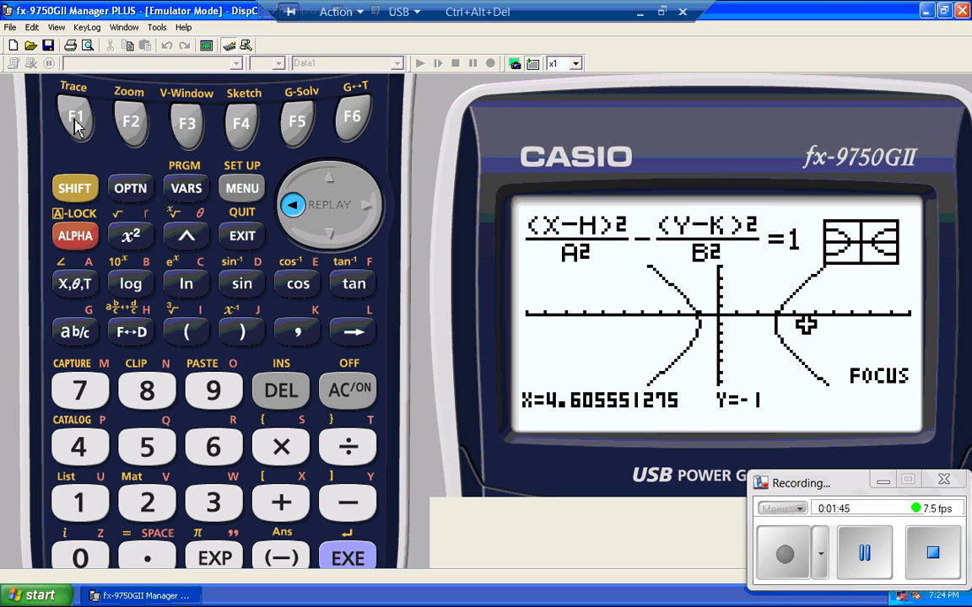
{"action": "key", "text": "Right"}
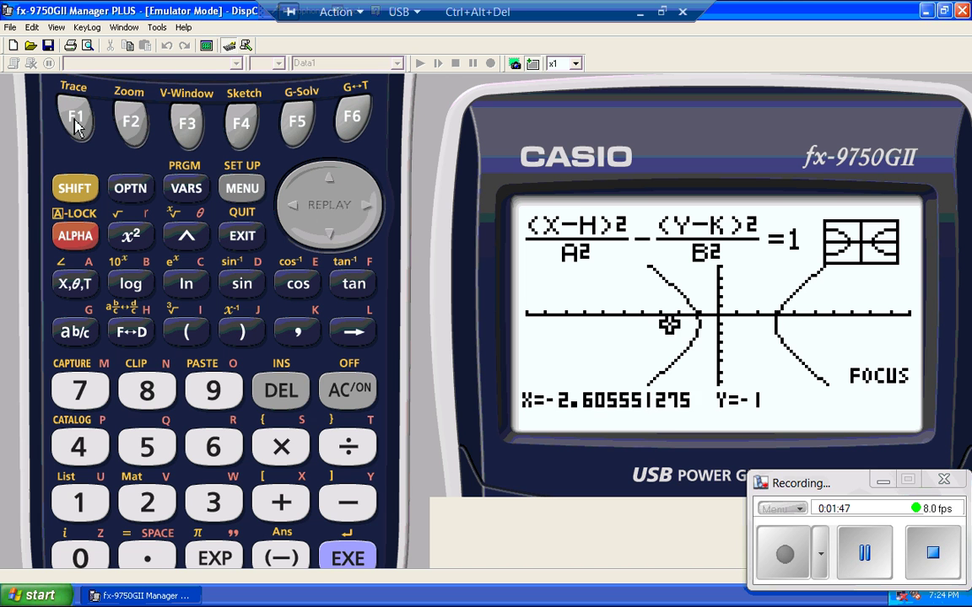
{"action": "key", "text": "Up"}
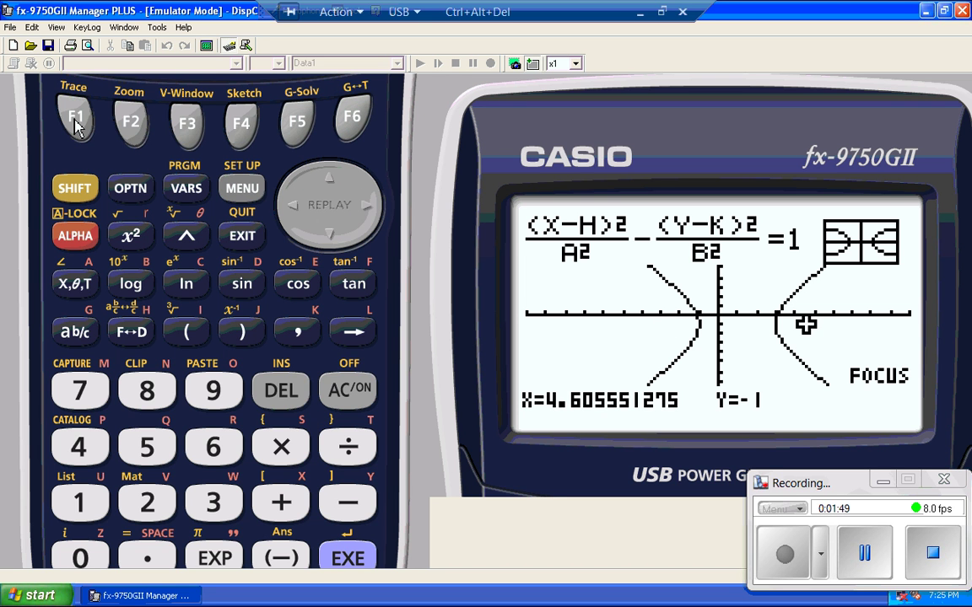
{"action": "key", "text": "Left"}
{"action": "key", "text": "Right"}
{"action": "key", "text": "Left"}
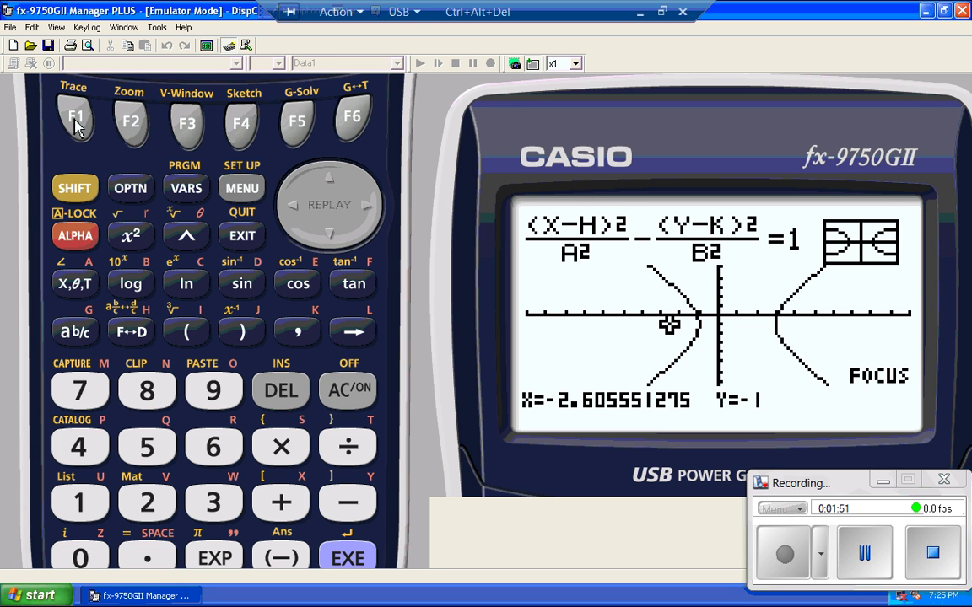
{"action": "left_click", "coordinate": [60, 196]}
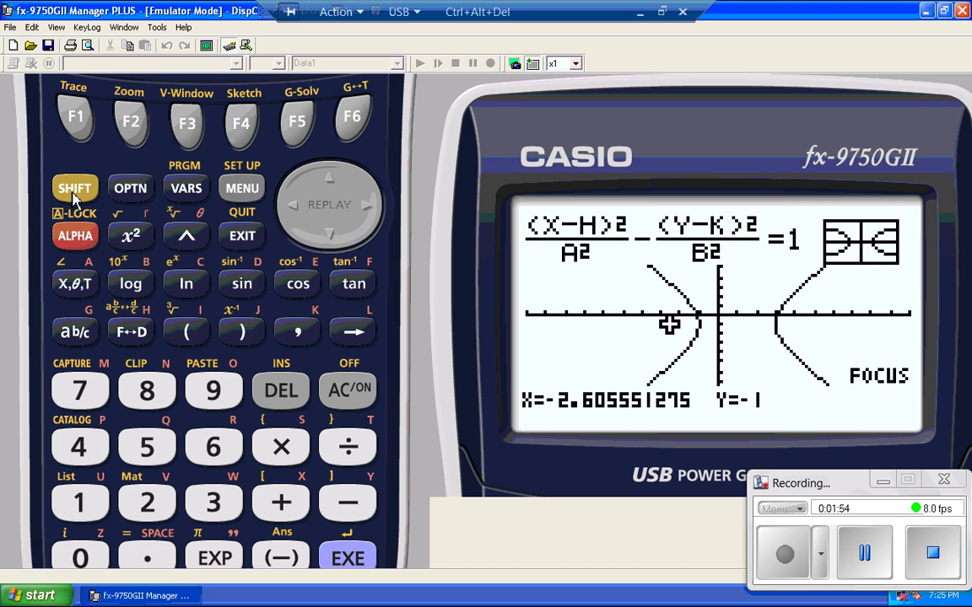
{"action": "left_click", "coordinate": [297, 125]}
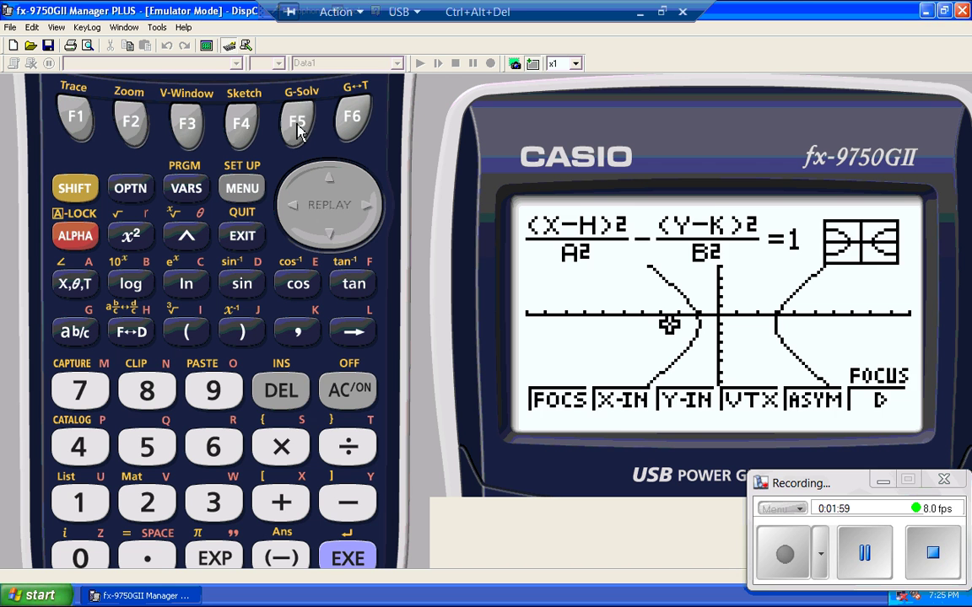
- Draw the hyperbola's asymptotes (slopes ±1.5) and find its centre at (1, −1)
{"action": "left_click", "coordinate": [297, 125]}
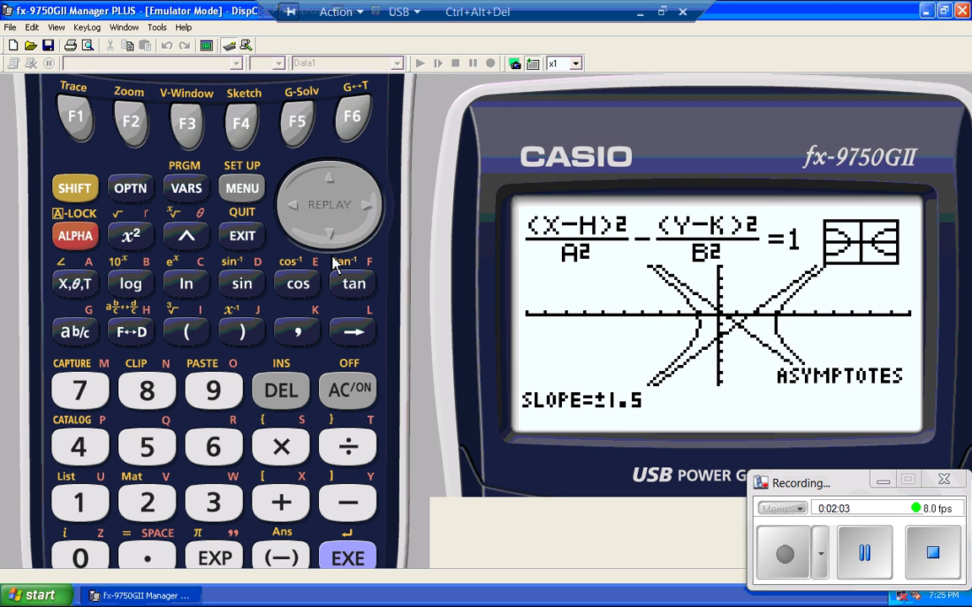
{"action": "left_click", "coordinate": [82, 194]}
{"action": "left_click", "coordinate": [299, 127]}
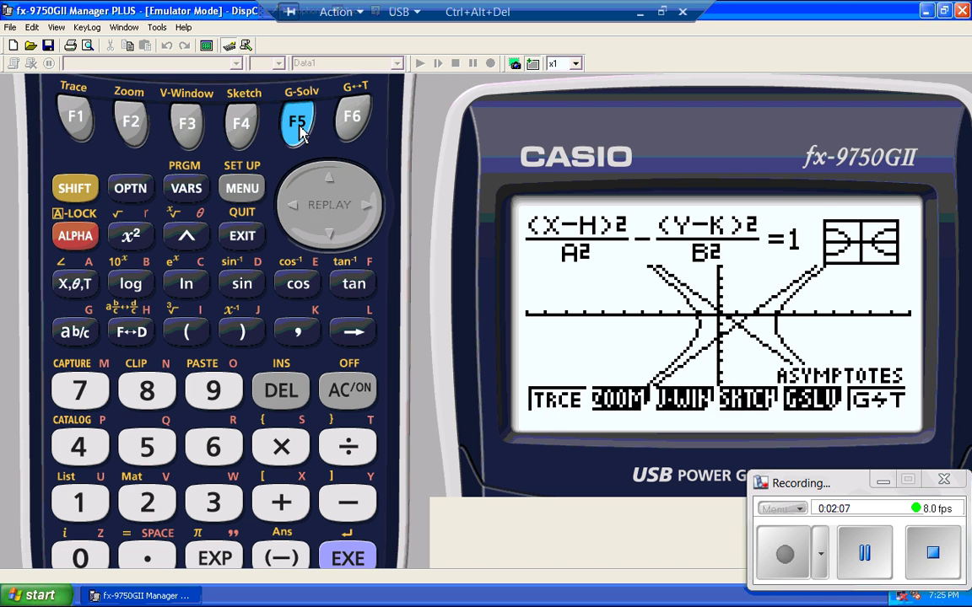
{"action": "left_click", "coordinate": [351, 123]}
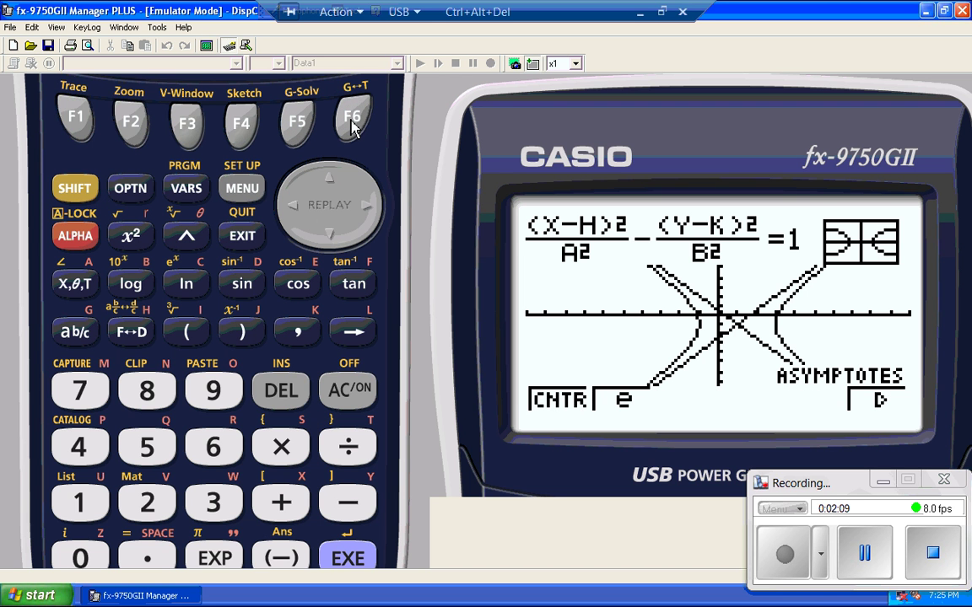
{"action": "left_click", "coordinate": [78, 123]}
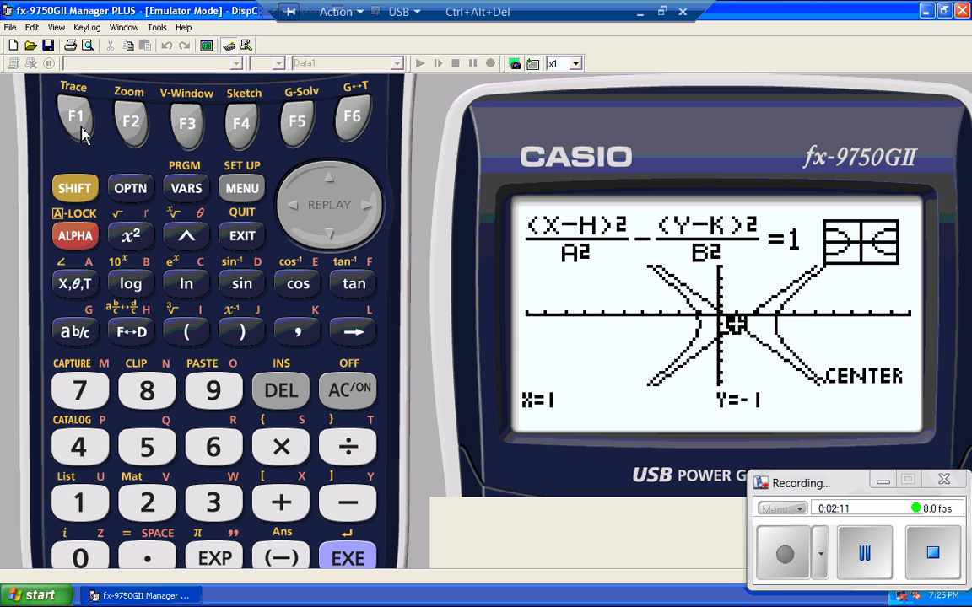
{"action": "left_click", "coordinate": [255, 248]}
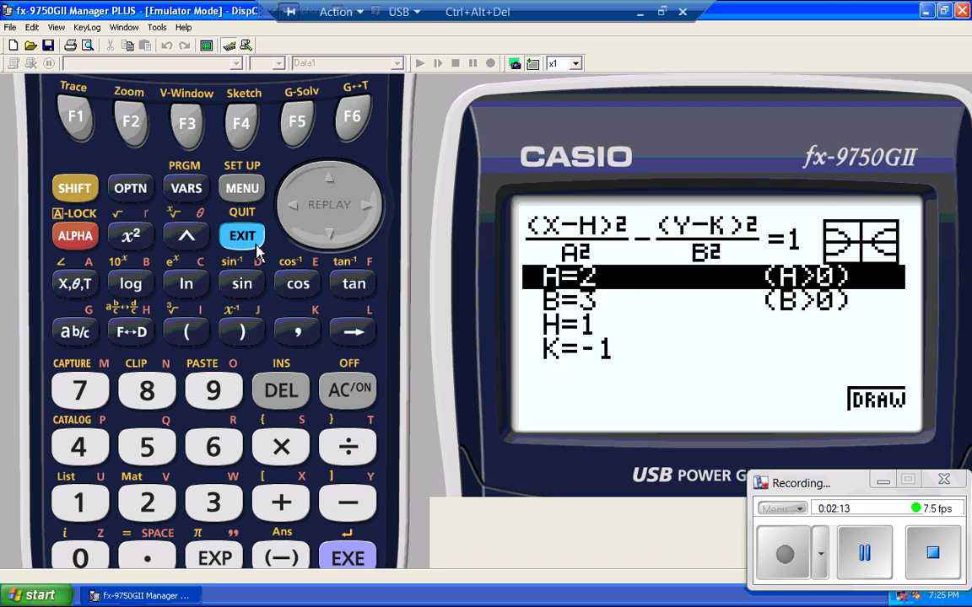
- Redraw the hyperbola and locate its vertices at (3, −1) and (−1, −1)
{"action": "left_click", "coordinate": [368, 132]}
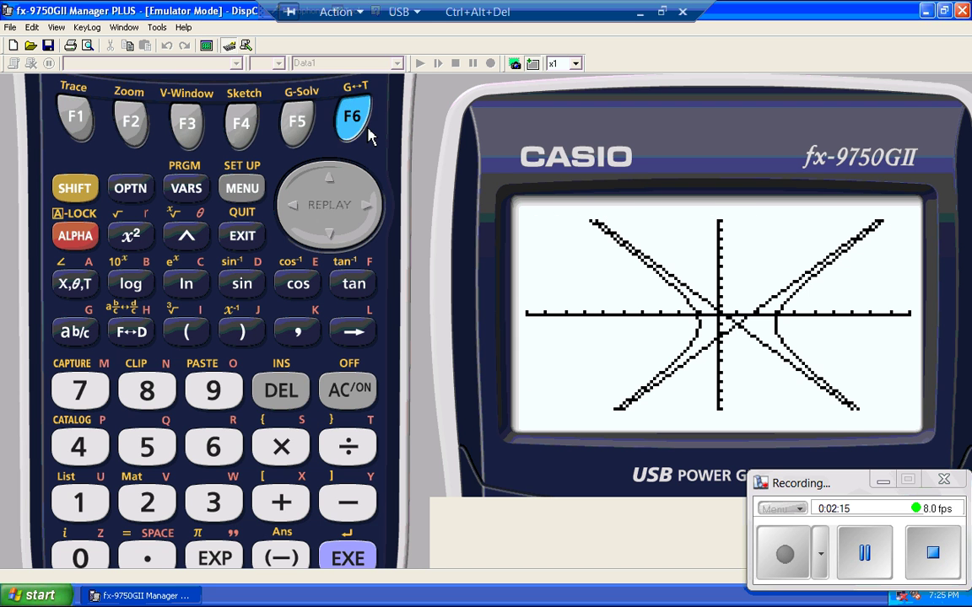
{"action": "left_click", "coordinate": [82, 181]}
{"action": "left_click", "coordinate": [297, 123]}
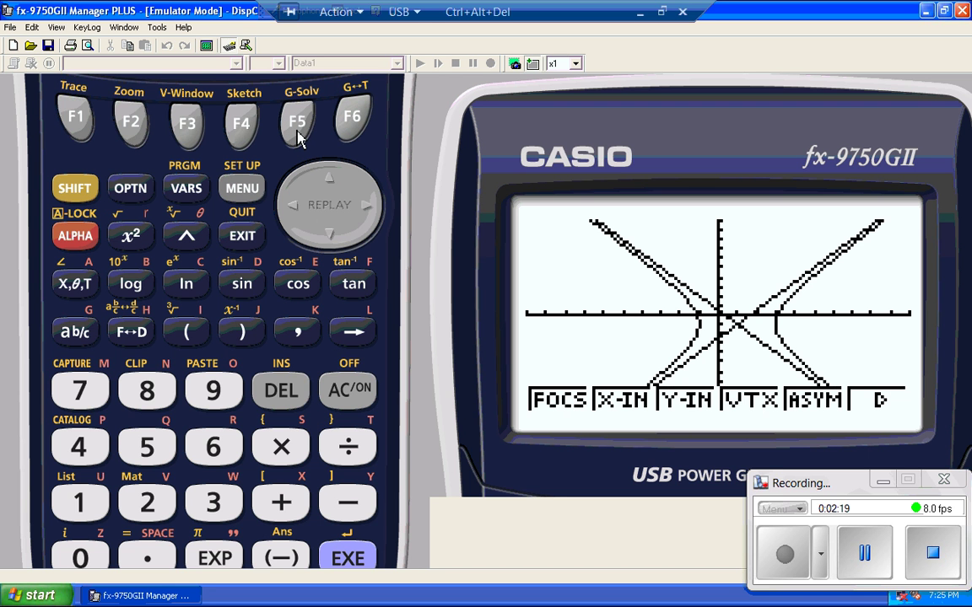
{"action": "left_click", "coordinate": [353, 122]}
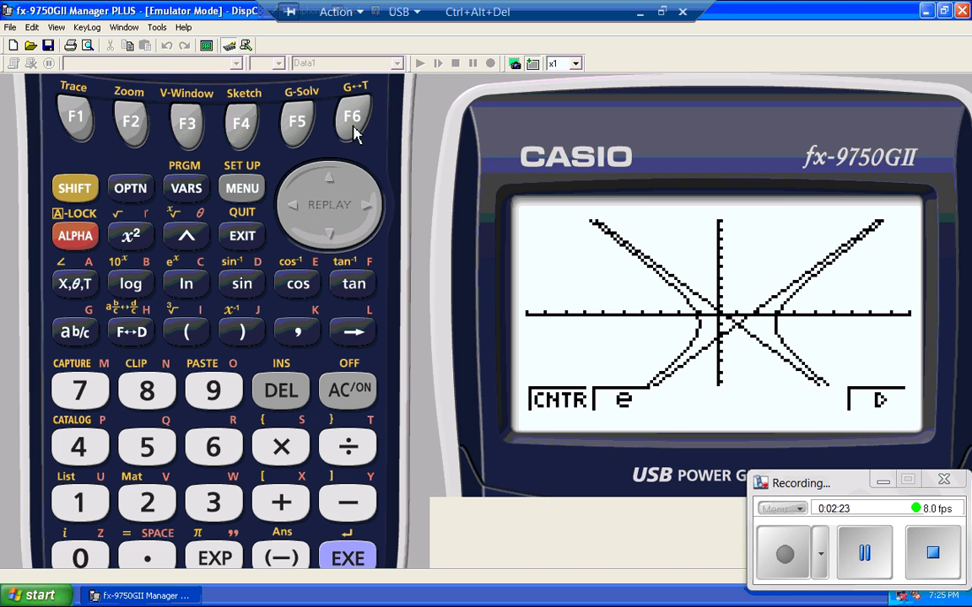
{"action": "left_click", "coordinate": [352, 123]}
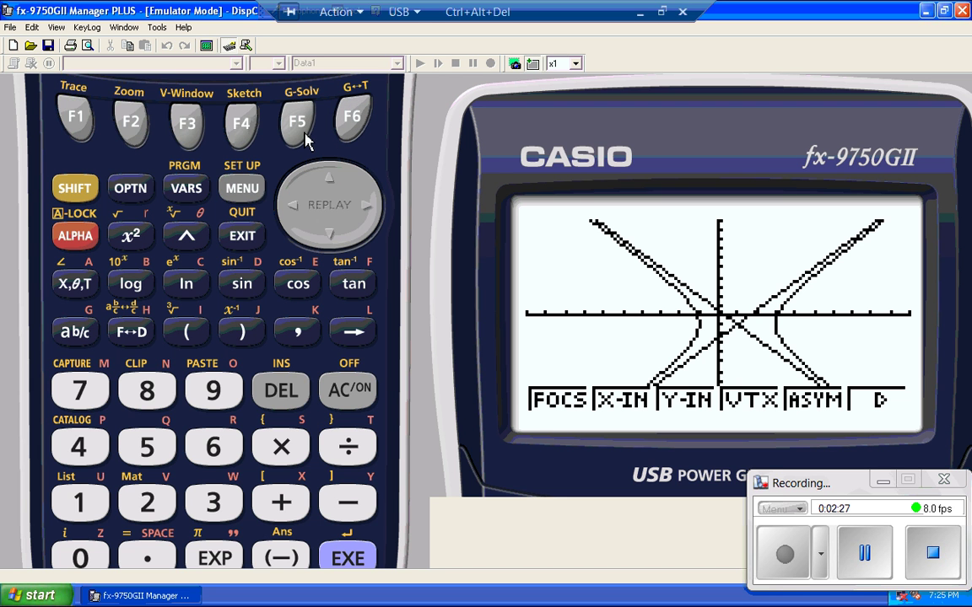
{"action": "left_click", "coordinate": [254, 132]}
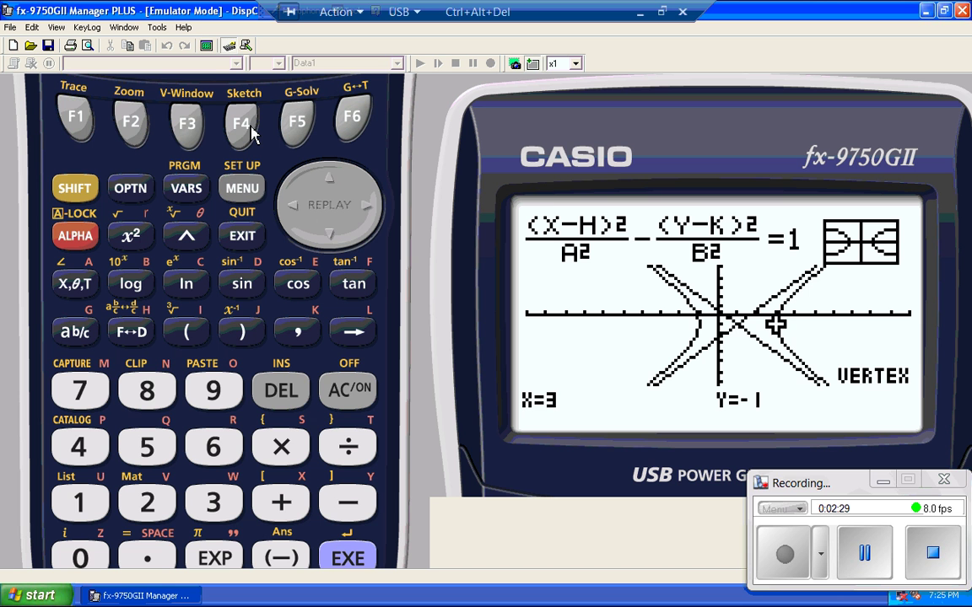
{"action": "key", "text": "Right"}
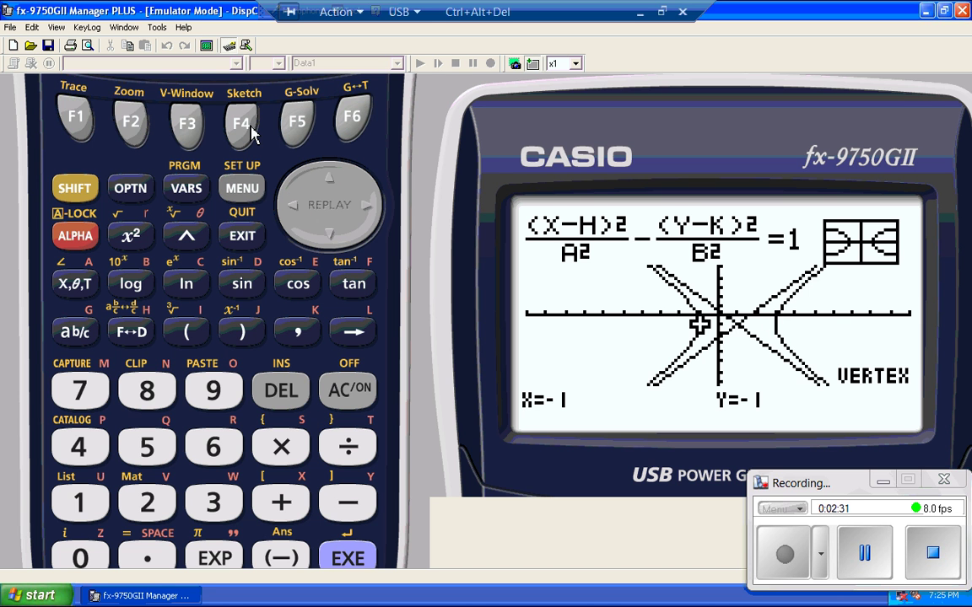
- Switch to the ellipse form (X−H)²/A²+(Y−K)²/B²=1, keeping A=2, B=3, H=1, K=−1, and draw it
{"action": "left_click", "coordinate": [242, 236]}
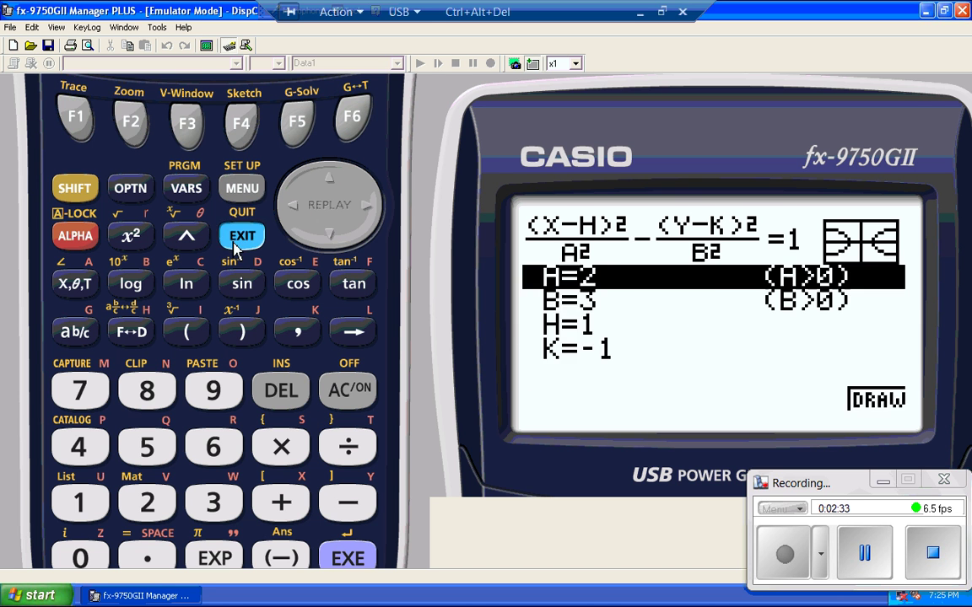
{"action": "left_click", "coordinate": [243, 236]}
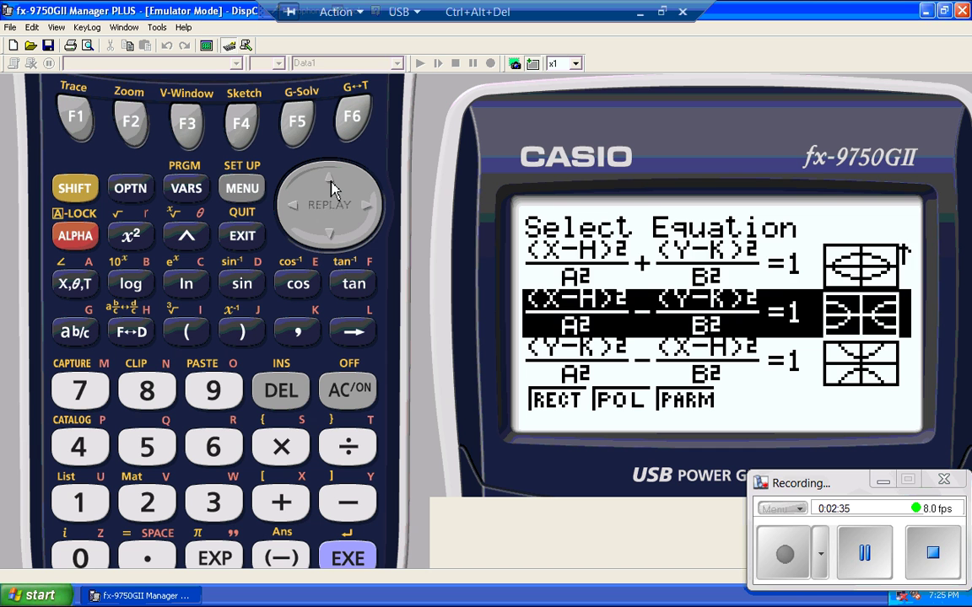
{"action": "left_click", "coordinate": [332, 183]}
{"action": "left_click", "coordinate": [331, 184]}
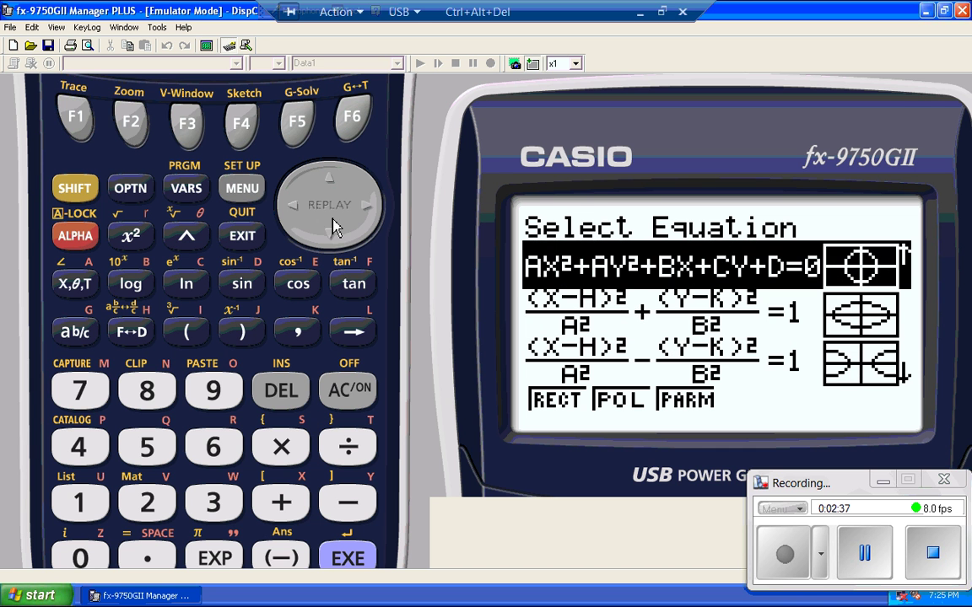
{"action": "left_click", "coordinate": [304, 223]}
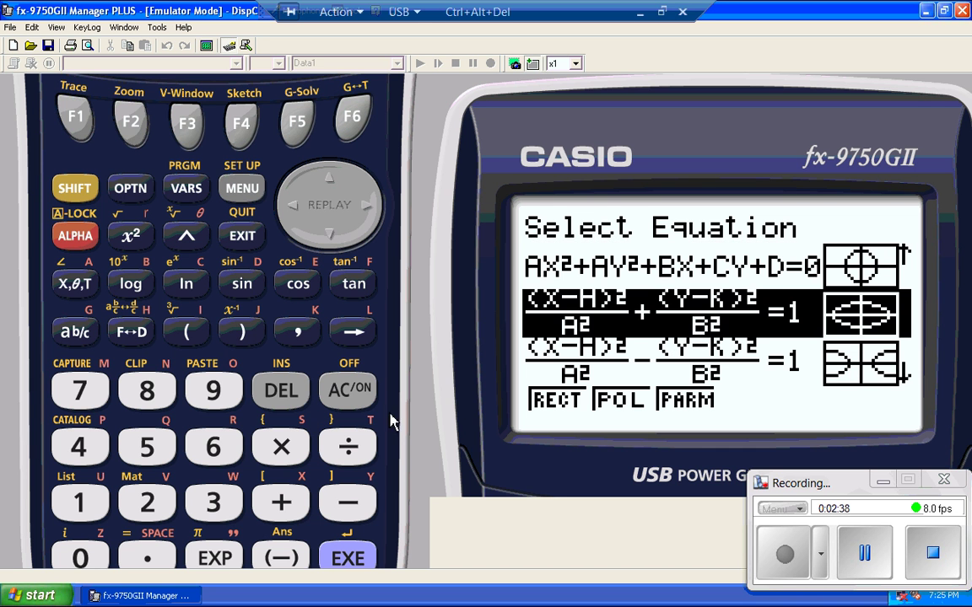
{"action": "left_click", "coordinate": [345, 558]}
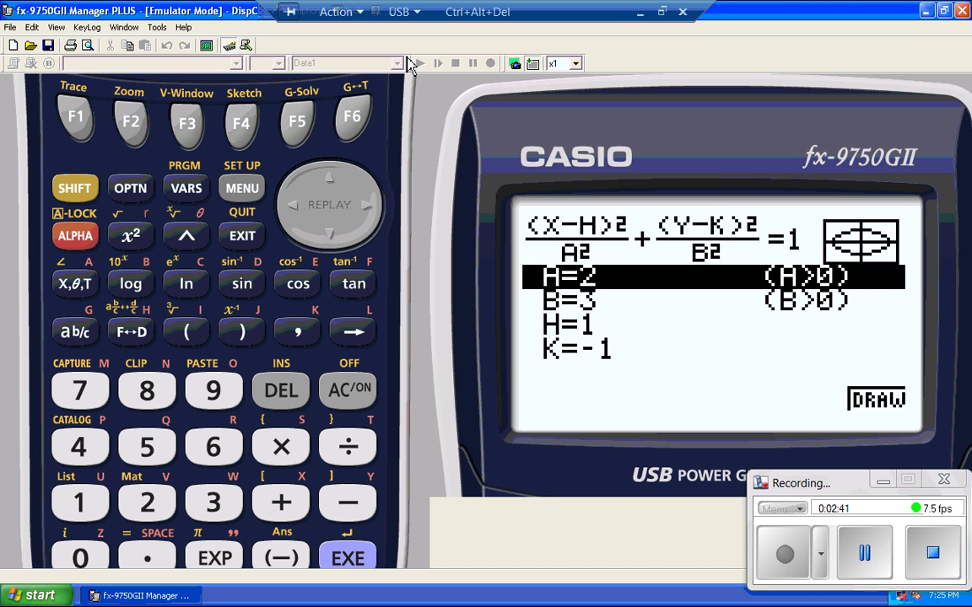
{"action": "left_click", "coordinate": [362, 132]}
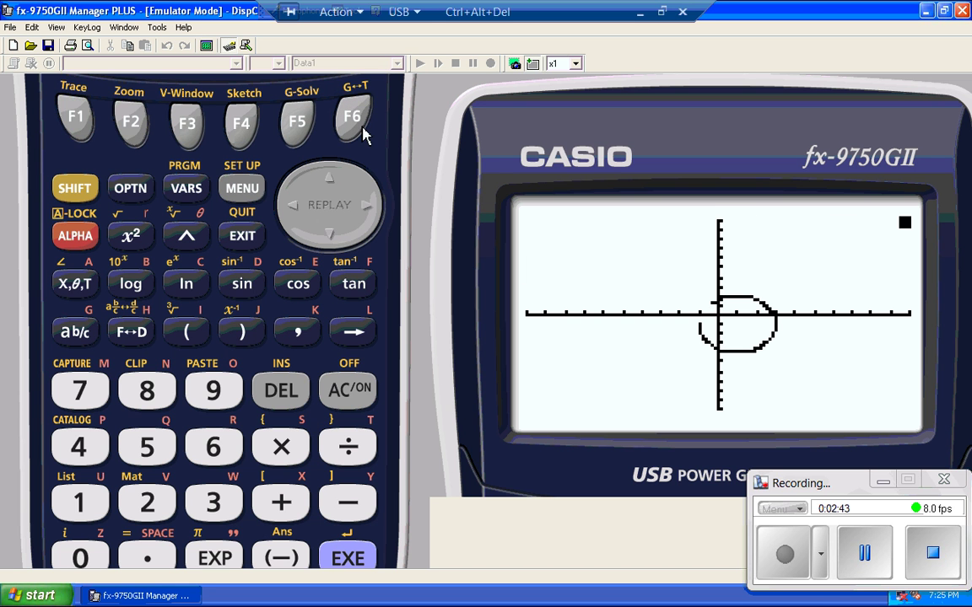
- Reset the viewing window to its initial settings and redraw the ellipse
{"action": "left_click", "coordinate": [83, 191]}
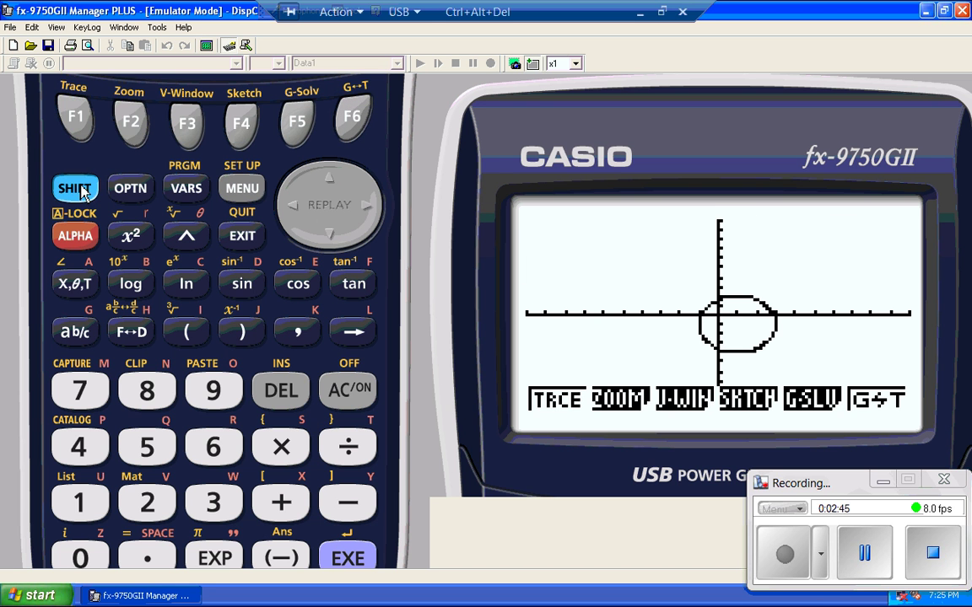
{"action": "left_click", "coordinate": [189, 124]}
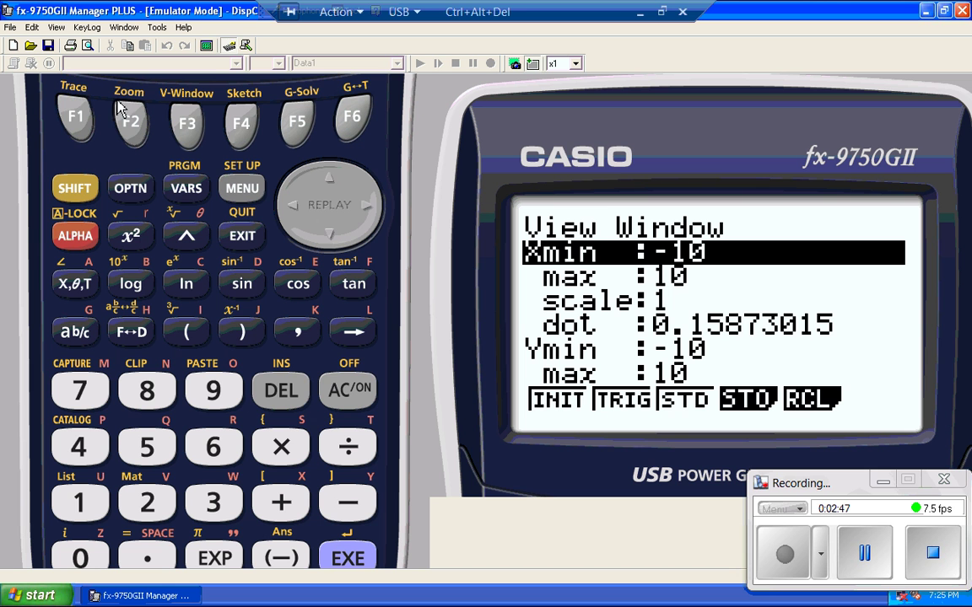
{"action": "left_click", "coordinate": [75, 119]}
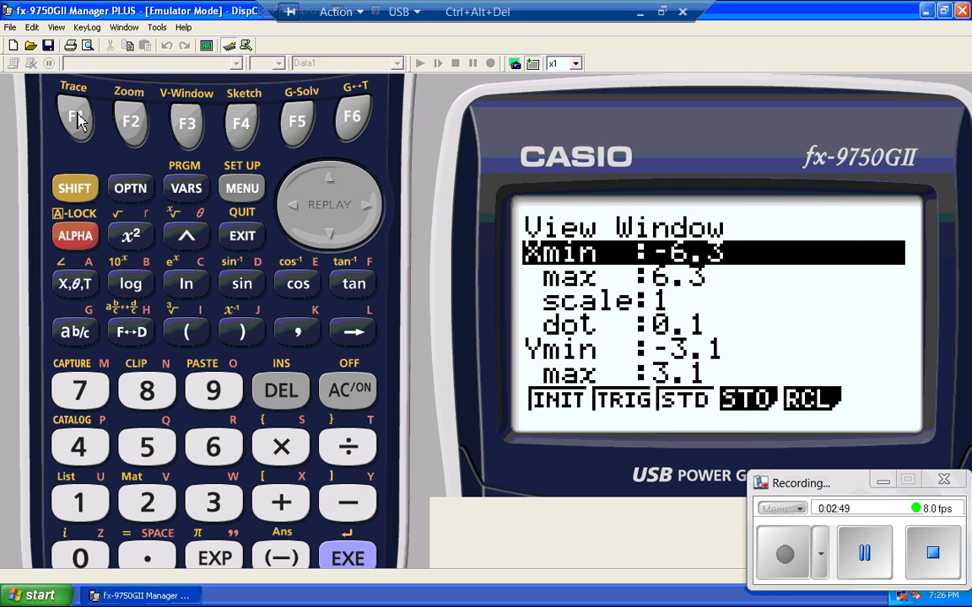
{"action": "left_click", "coordinate": [244, 238]}
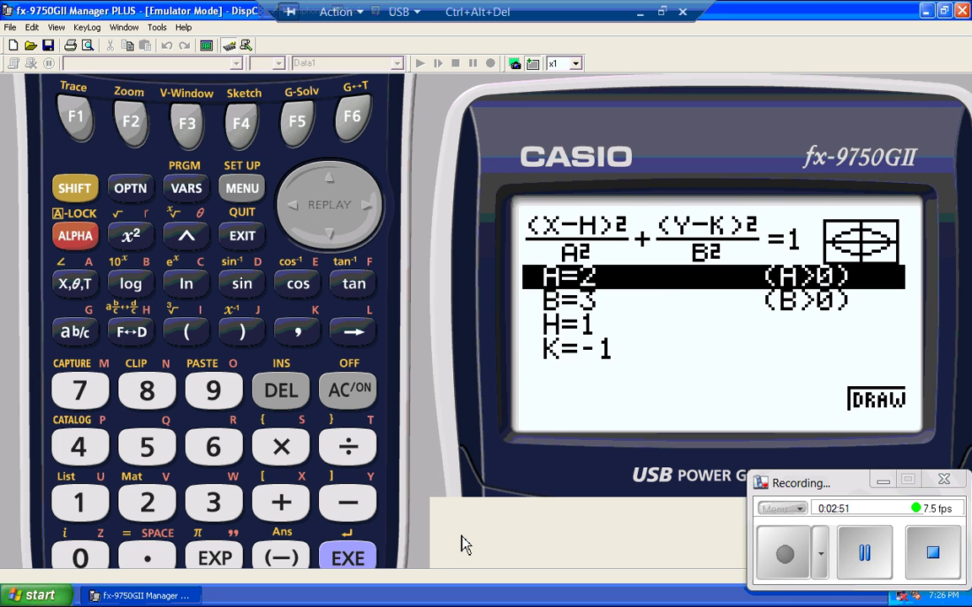
{"action": "left_click", "coordinate": [358, 128]}
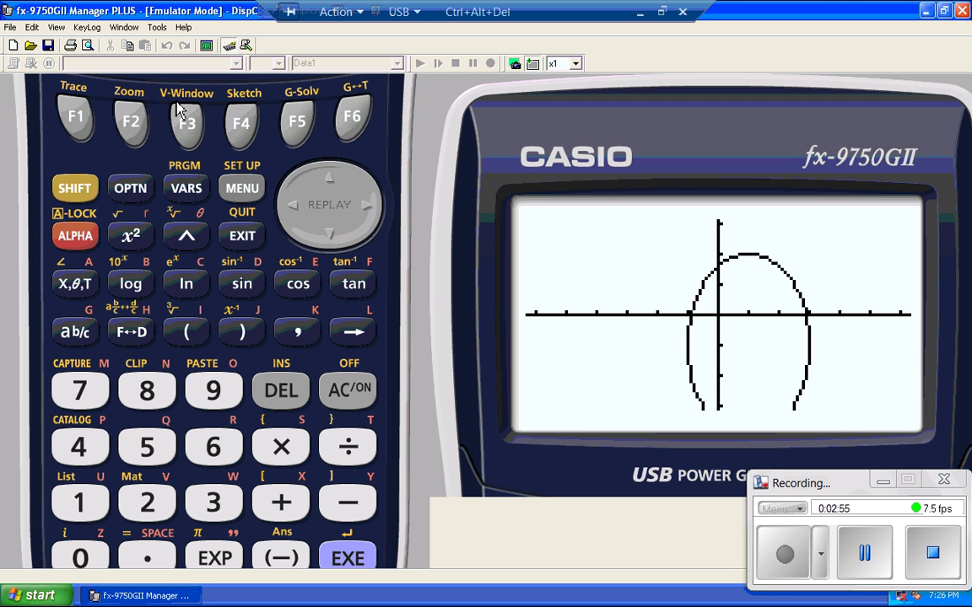
- Locate the ellipse's foci at (1, 1.236067977) and (1, −3.236067977)
{"action": "left_click", "coordinate": [75, 171]}
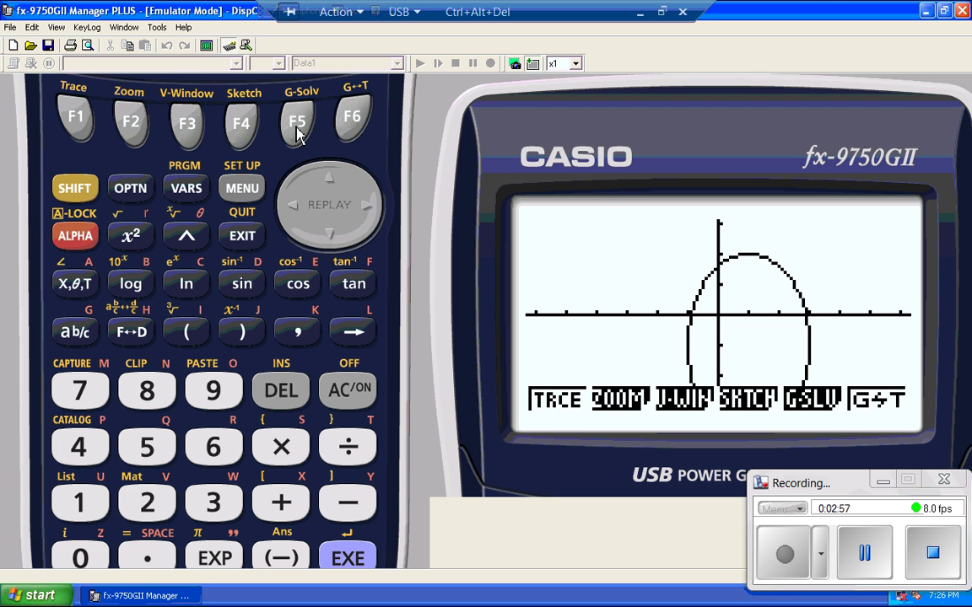
{"action": "left_click", "coordinate": [297, 128]}
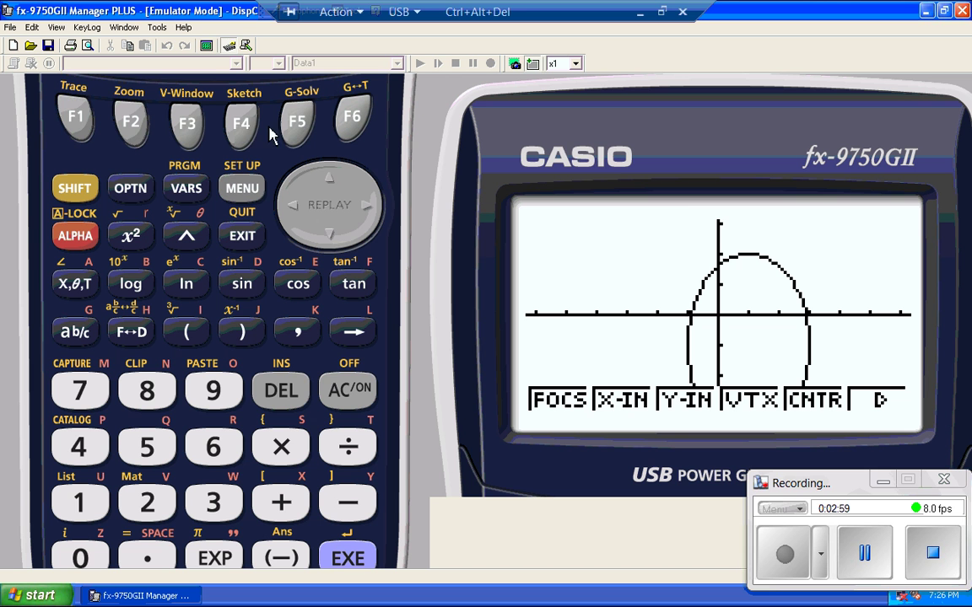
{"action": "left_click", "coordinate": [77, 115]}
{"action": "key", "text": "Right"}
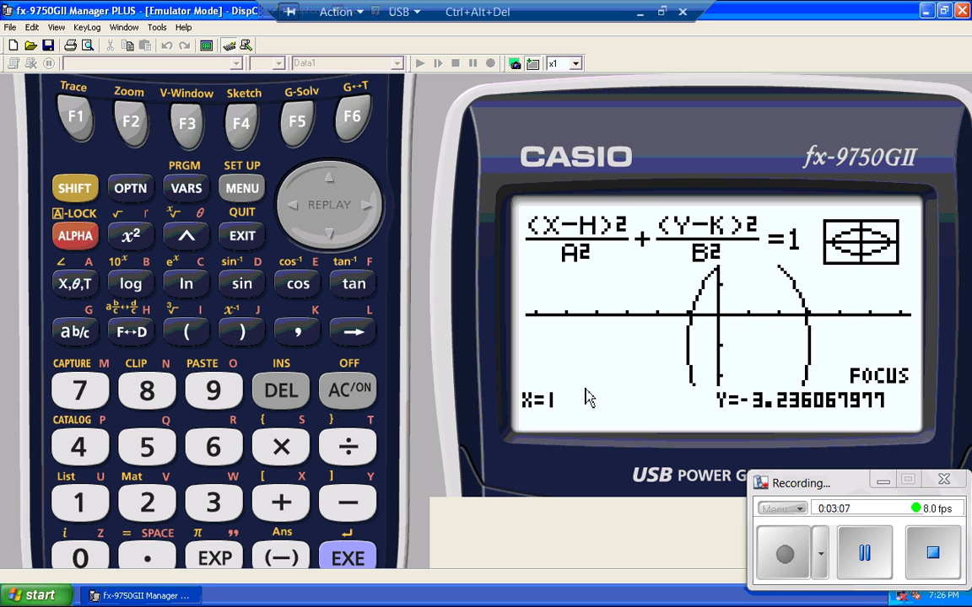
- Choose the sideways parabola form X=A(Y−K)²+H, with A=2, K=−1, H=1
{"action": "left_click", "coordinate": [233, 228]}
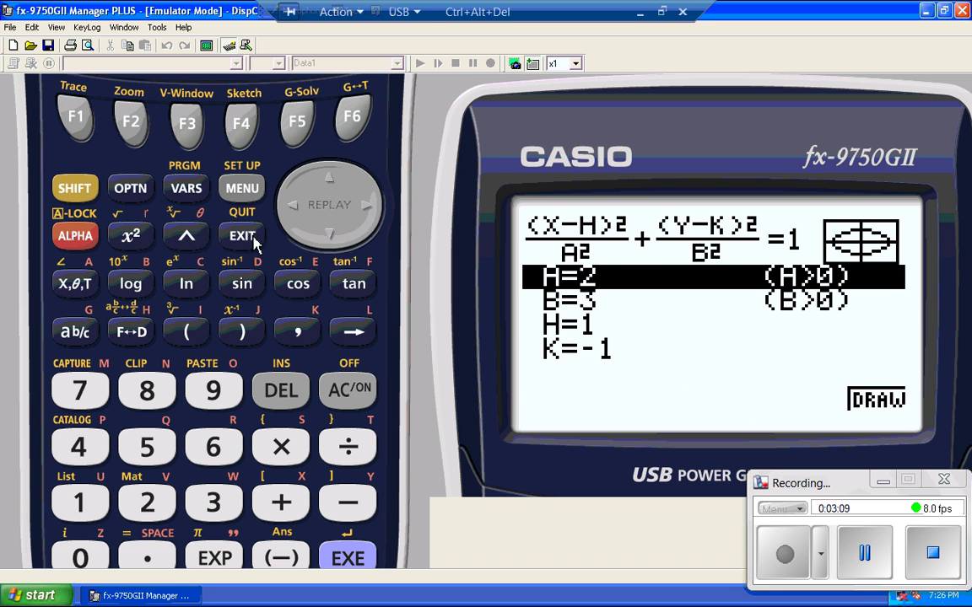
{"action": "left_click", "coordinate": [256, 232]}
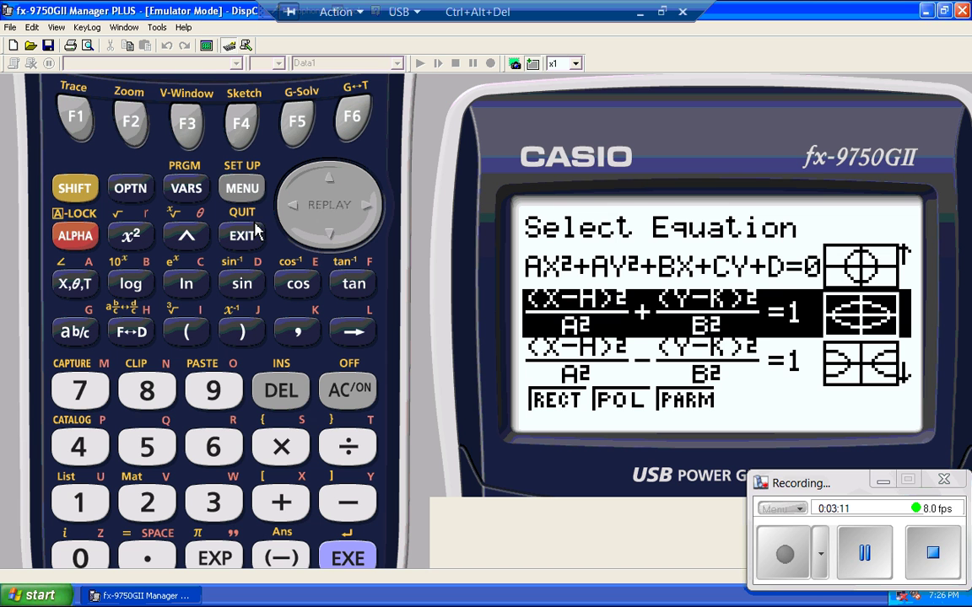
{"action": "left_click", "coordinate": [340, 185]}
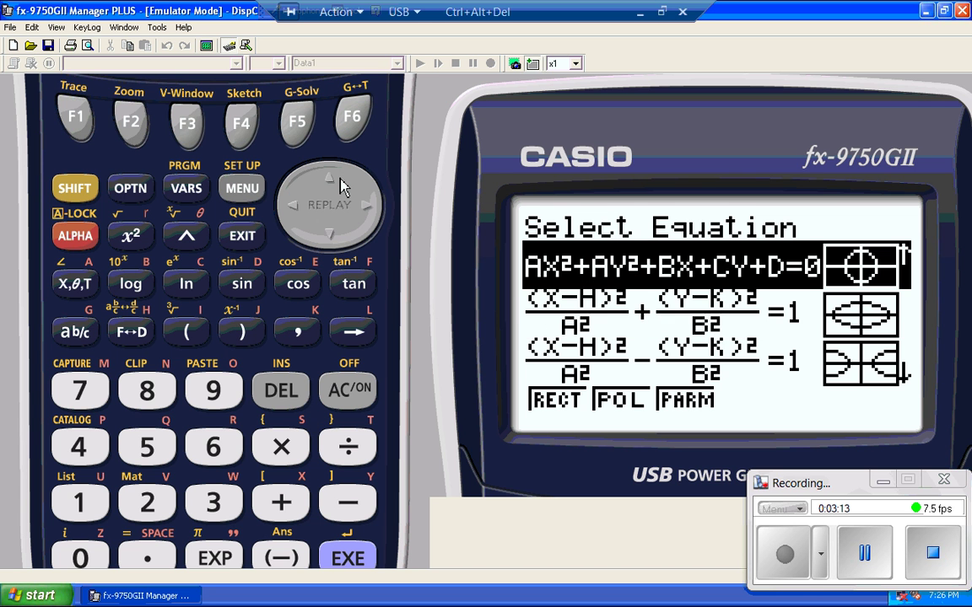
{"action": "left_click", "coordinate": [341, 187]}
{"action": "left_click", "coordinate": [340, 186]}
{"action": "left_click", "coordinate": [340, 185]}
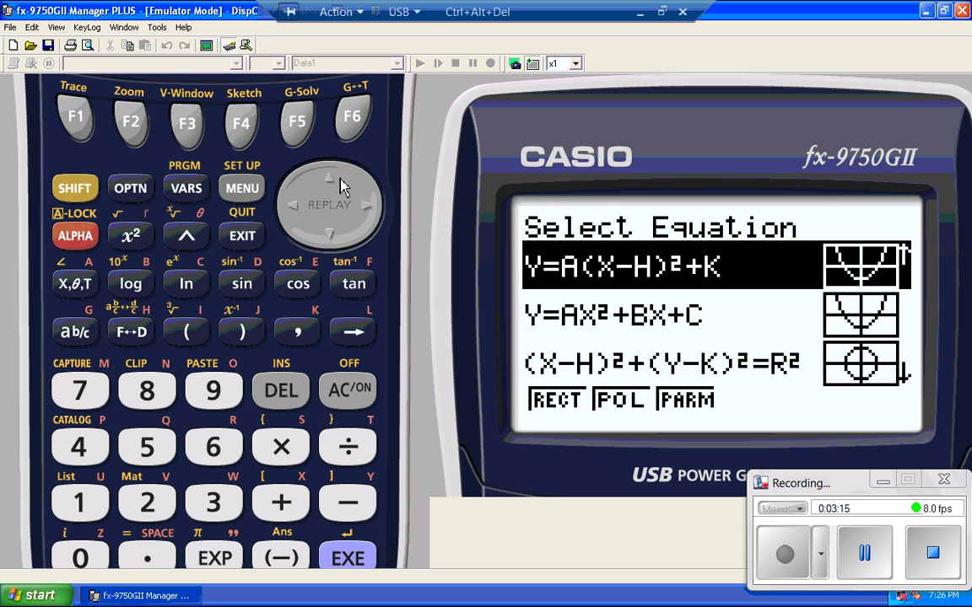
{"action": "left_click", "coordinate": [340, 186]}
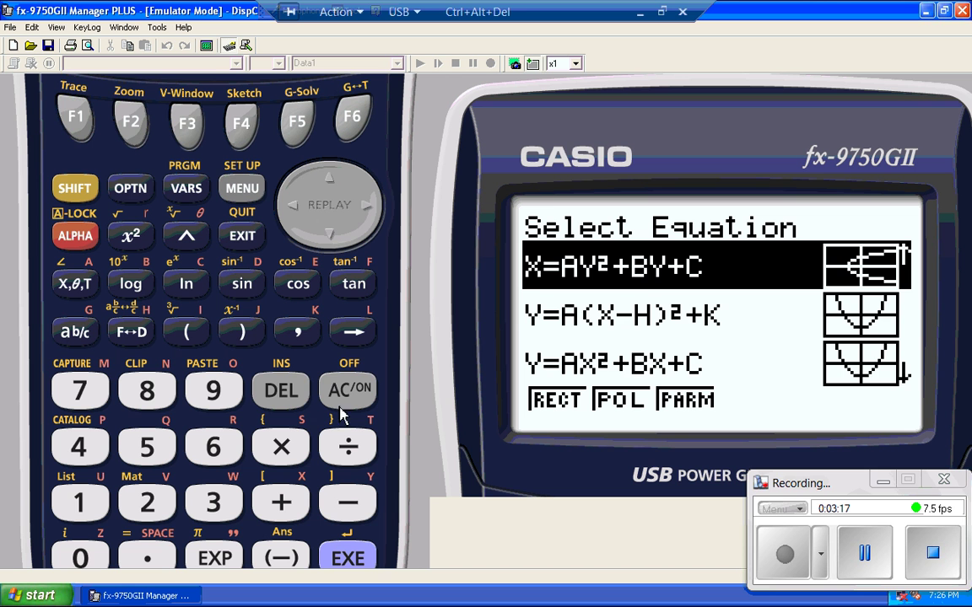
{"action": "left_click", "coordinate": [326, 189]}
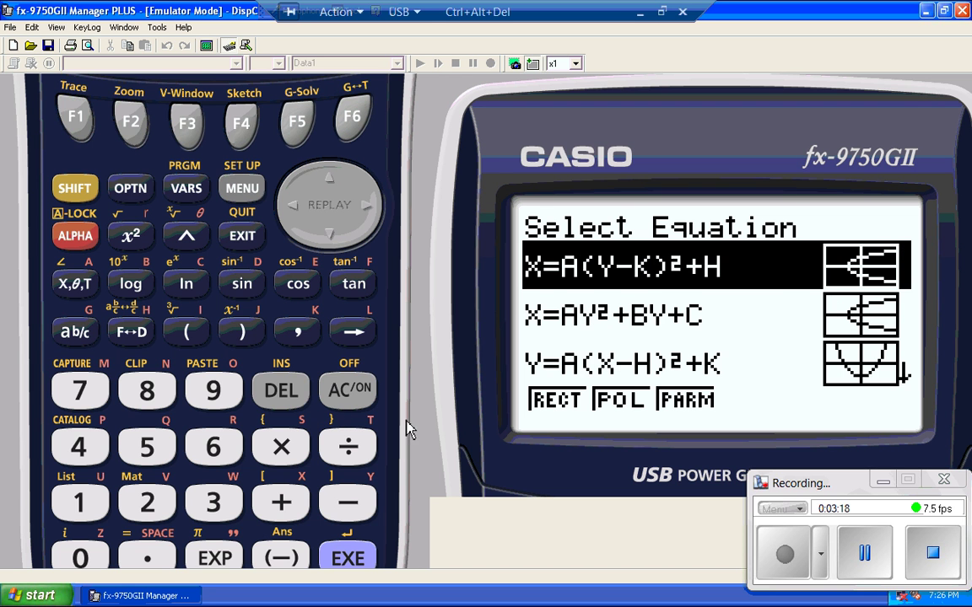
{"action": "left_click", "coordinate": [369, 568]}
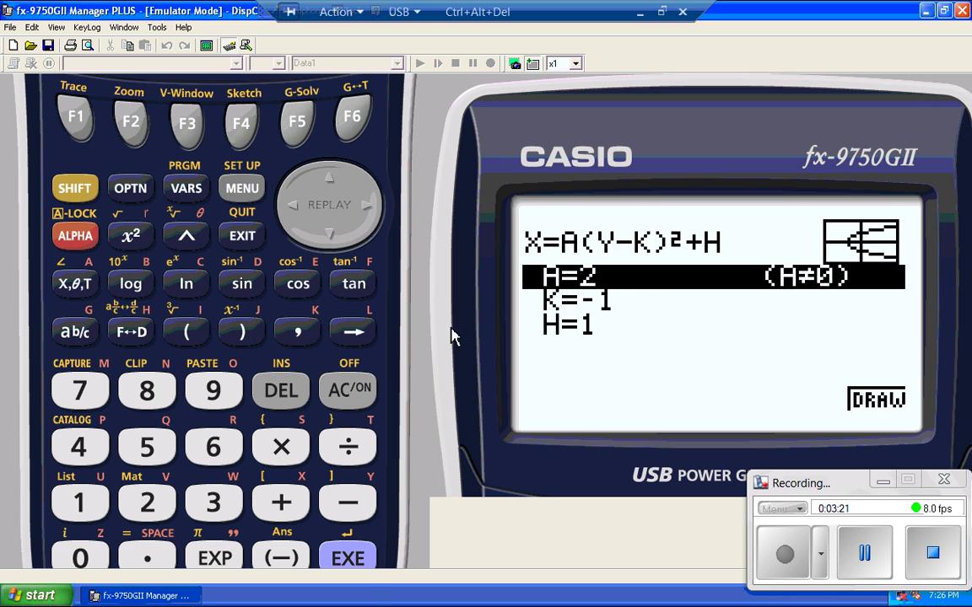
- Graph the parabola and compute its length, L=0.5
{"action": "left_click", "coordinate": [356, 127]}
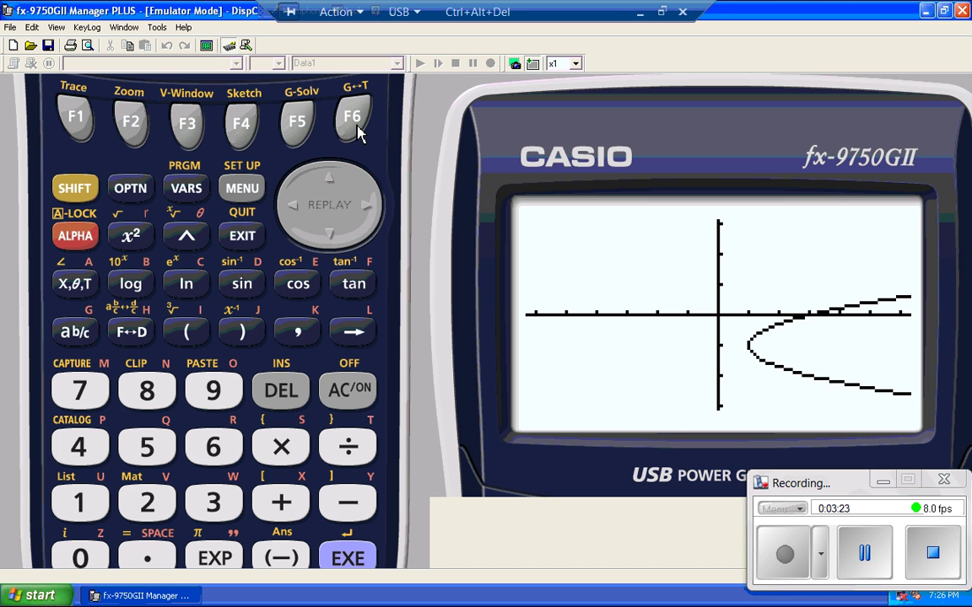
{"action": "left_click", "coordinate": [76, 187]}
{"action": "left_click", "coordinate": [297, 118]}
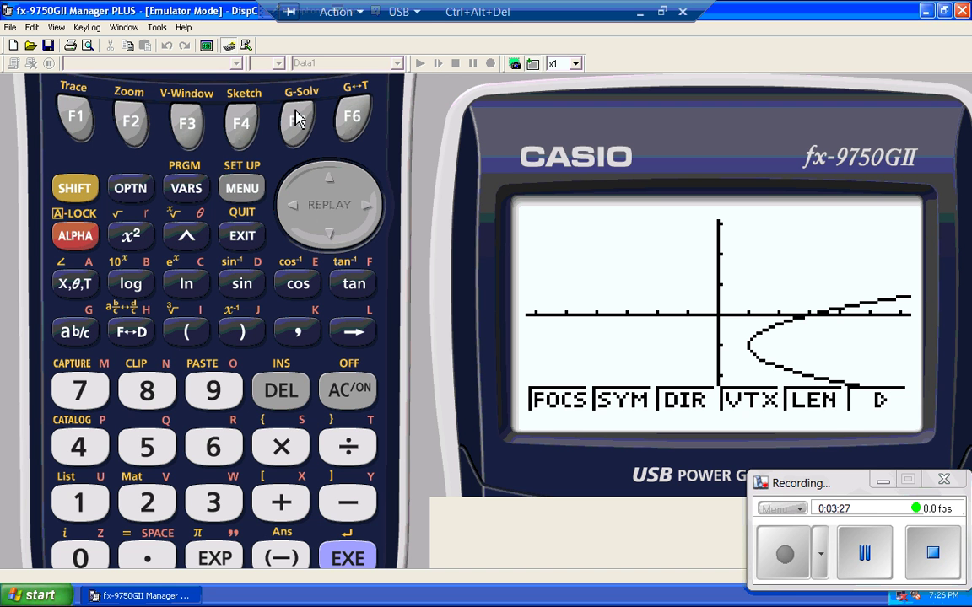
{"action": "left_click", "coordinate": [309, 123]}
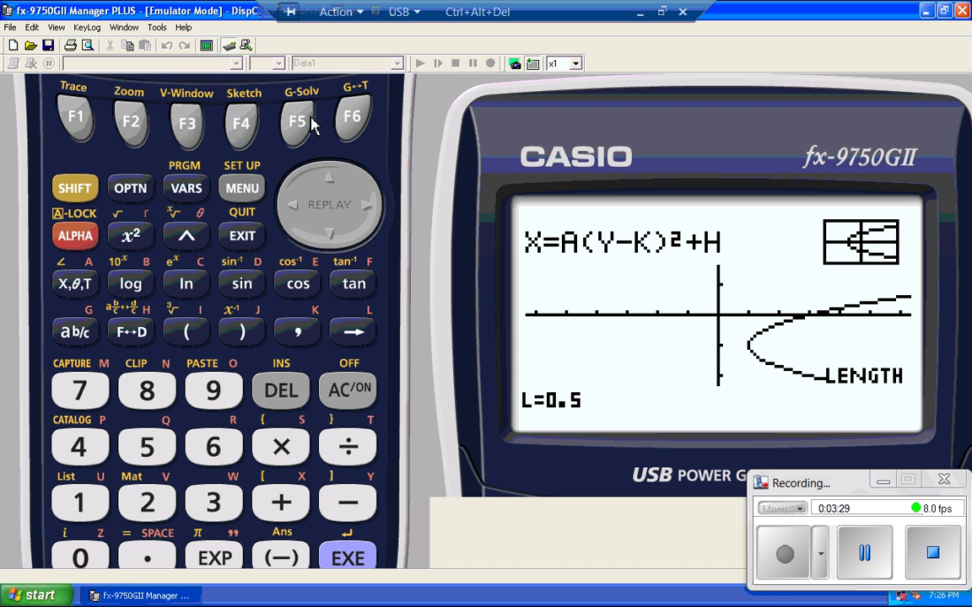
{"action": "left_click", "coordinate": [252, 240]}
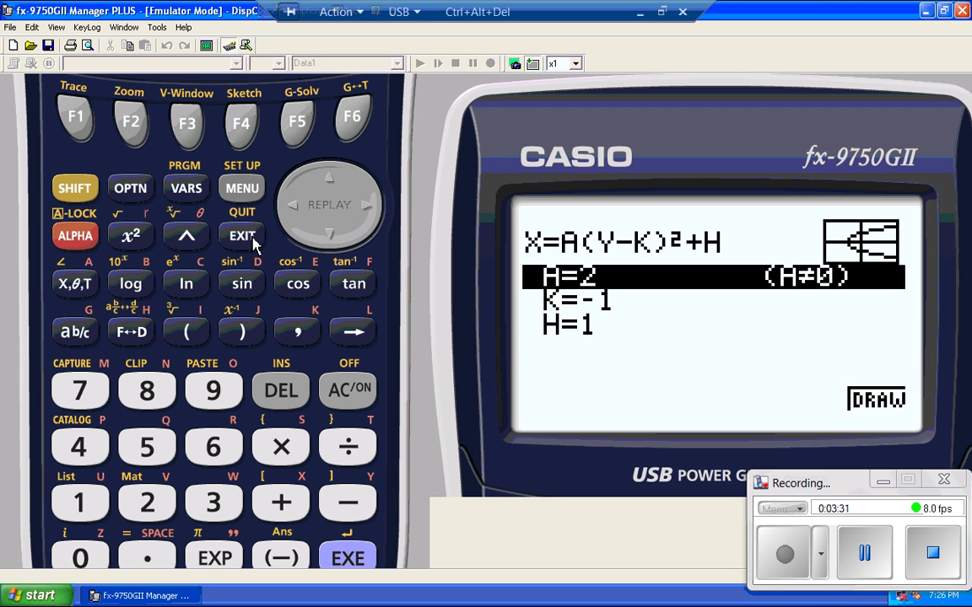
{"action": "left_click", "coordinate": [352, 131]}
{"action": "left_click", "coordinate": [127, 187]}
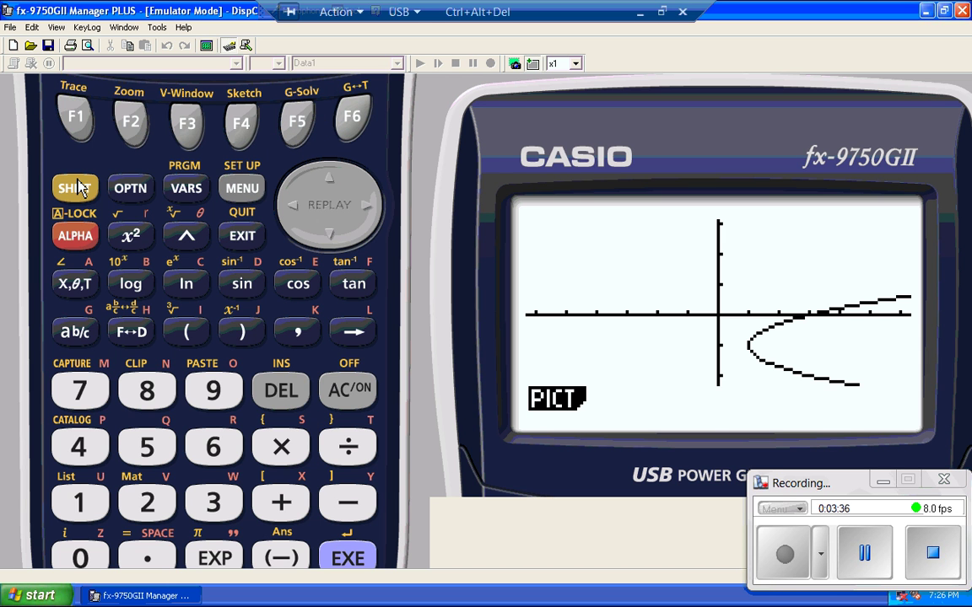
- Draw the parabola's directrix X=0.875 and locate its focus at (1.125, −1)
{"action": "left_click", "coordinate": [76, 187]}
{"action": "left_click", "coordinate": [296, 125]}
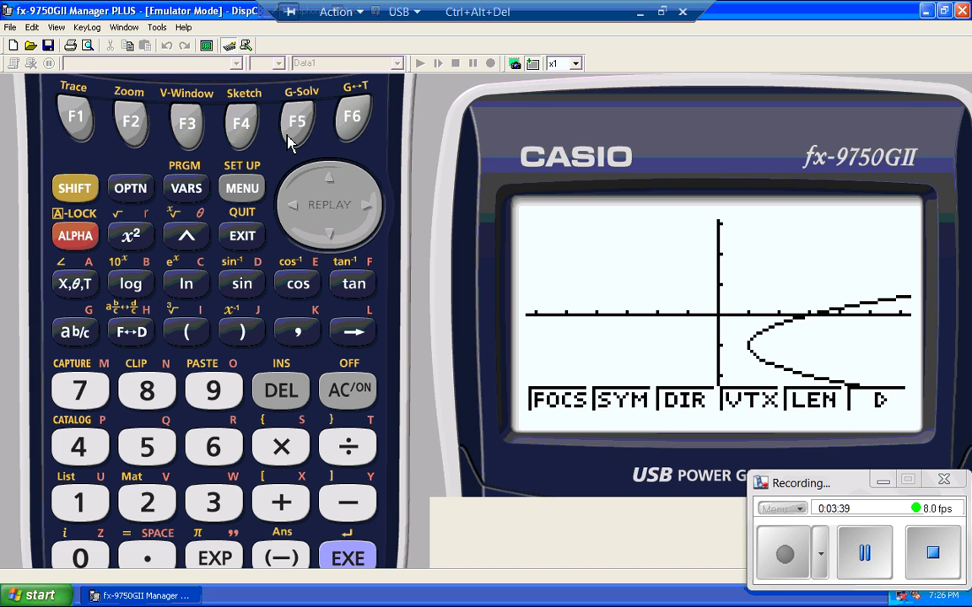
{"action": "left_click", "coordinate": [187, 123]}
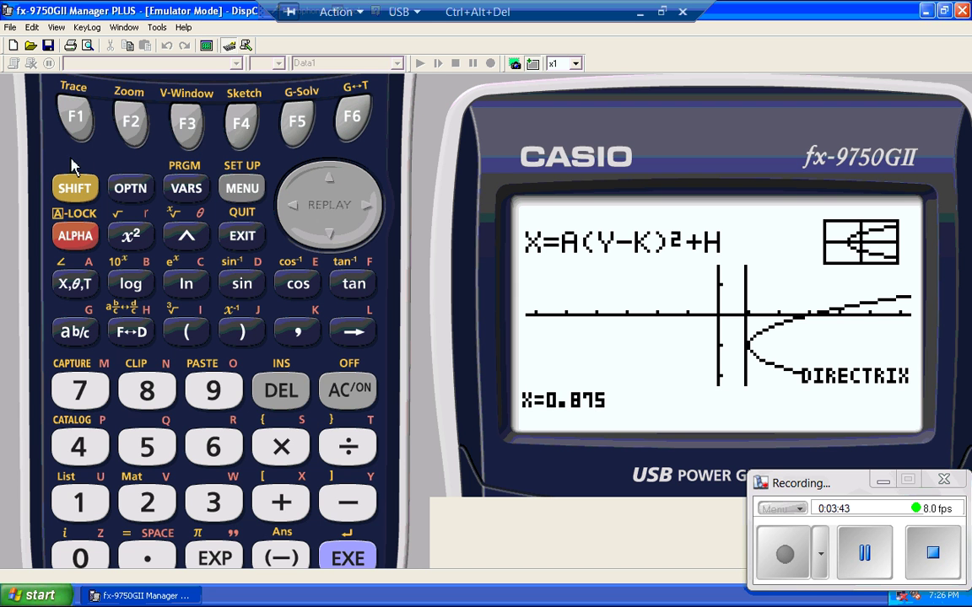
{"action": "left_click", "coordinate": [75, 187]}
{"action": "left_click", "coordinate": [299, 140]}
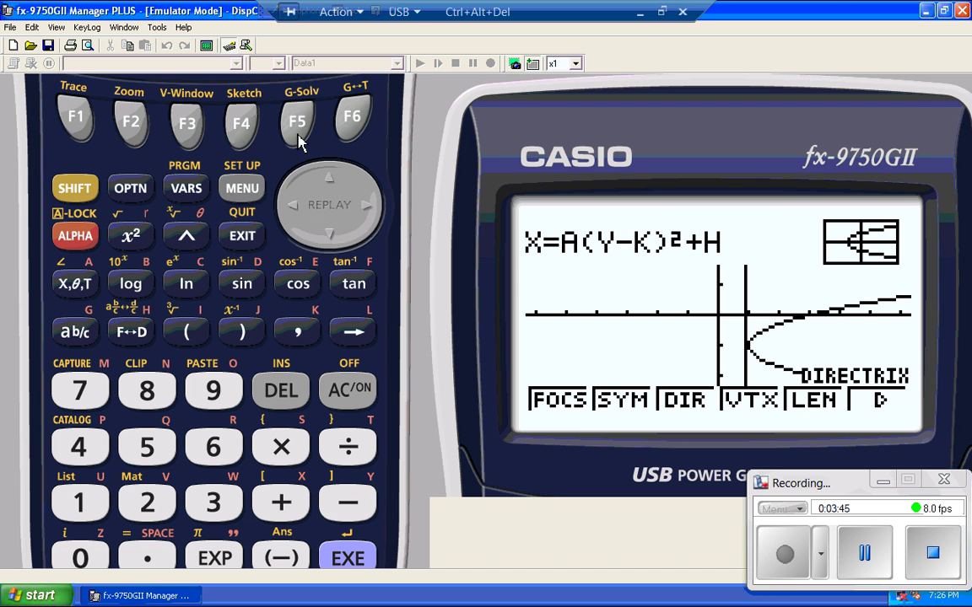
{"action": "left_click", "coordinate": [78, 118]}
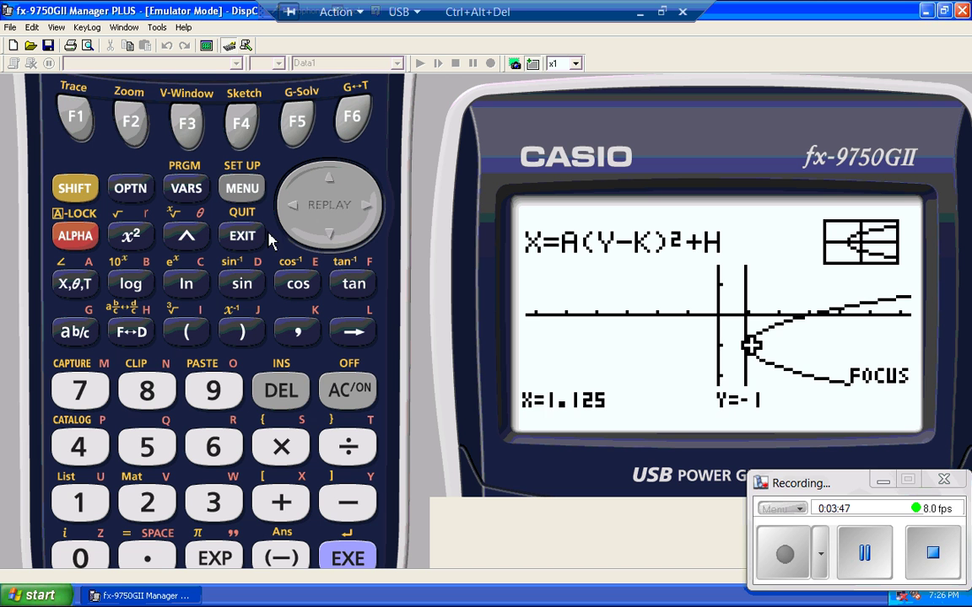
{"action": "left_click", "coordinate": [246, 237]}
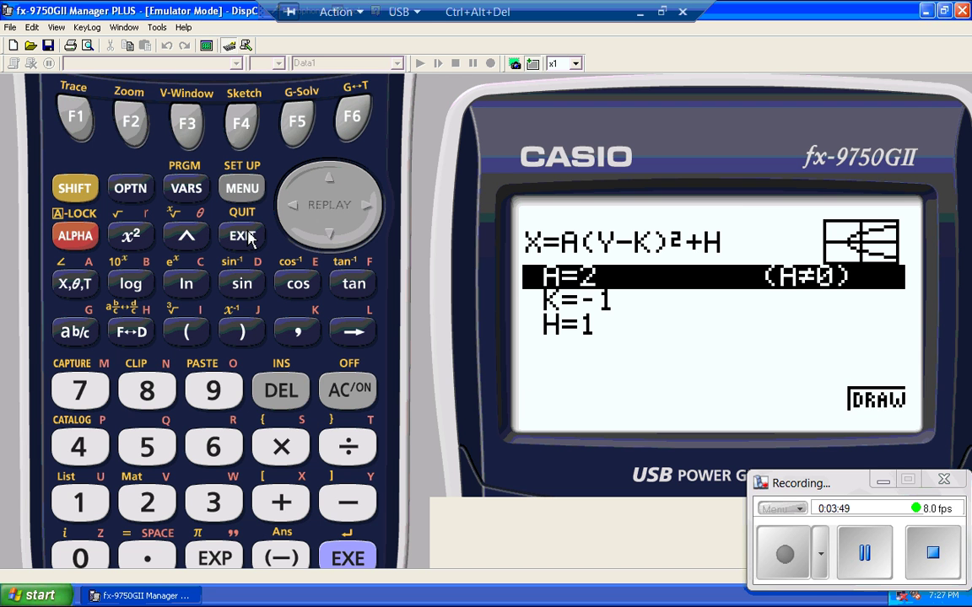
{"action": "left_click", "coordinate": [351, 120]}
- Locate the parabola's vertex at (1, −1) and return to the parameter list
{"action": "left_click", "coordinate": [71, 198]}
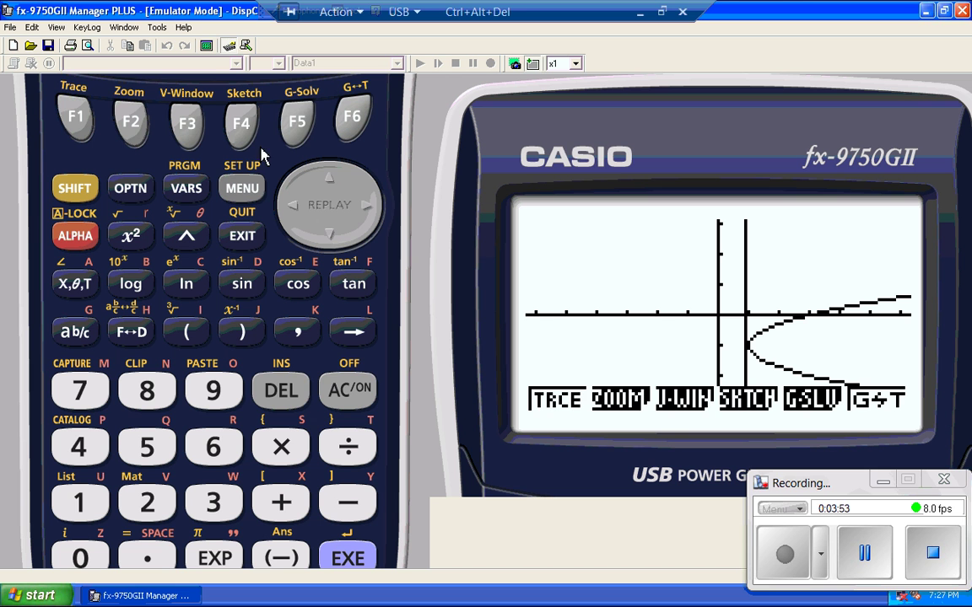
{"action": "left_click", "coordinate": [302, 123]}
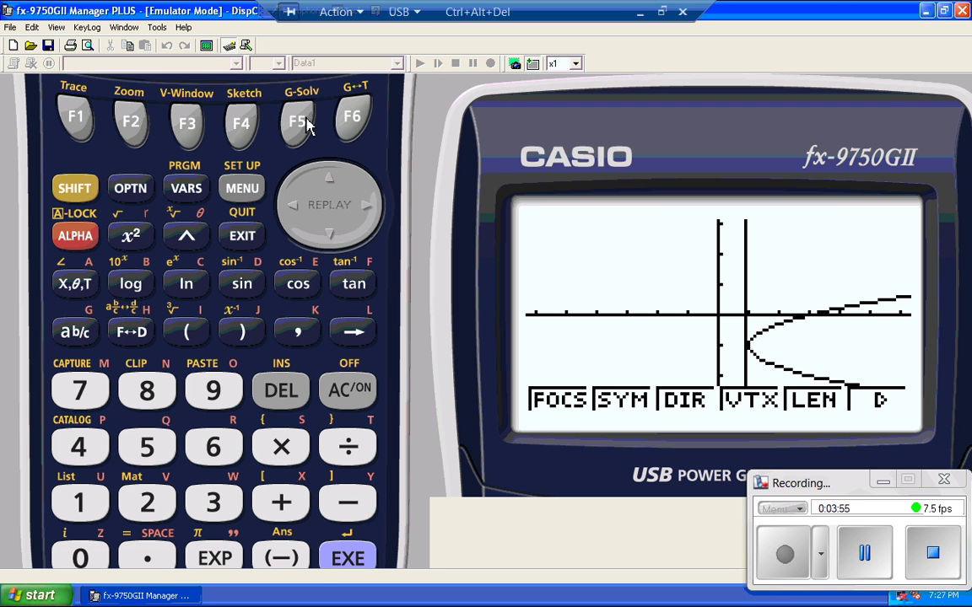
{"action": "left_click", "coordinate": [247, 131]}
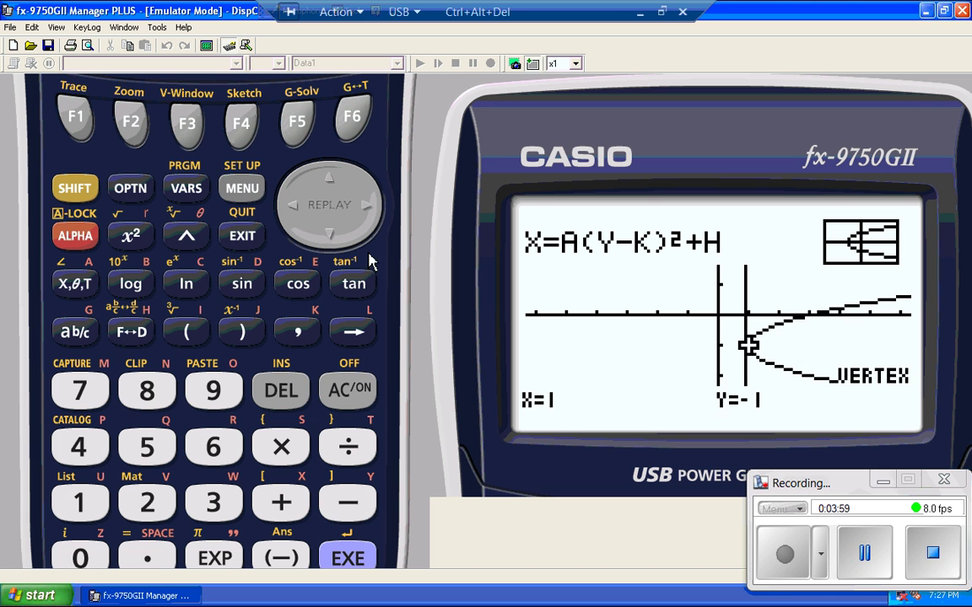
{"action": "key", "text": "Escape"}
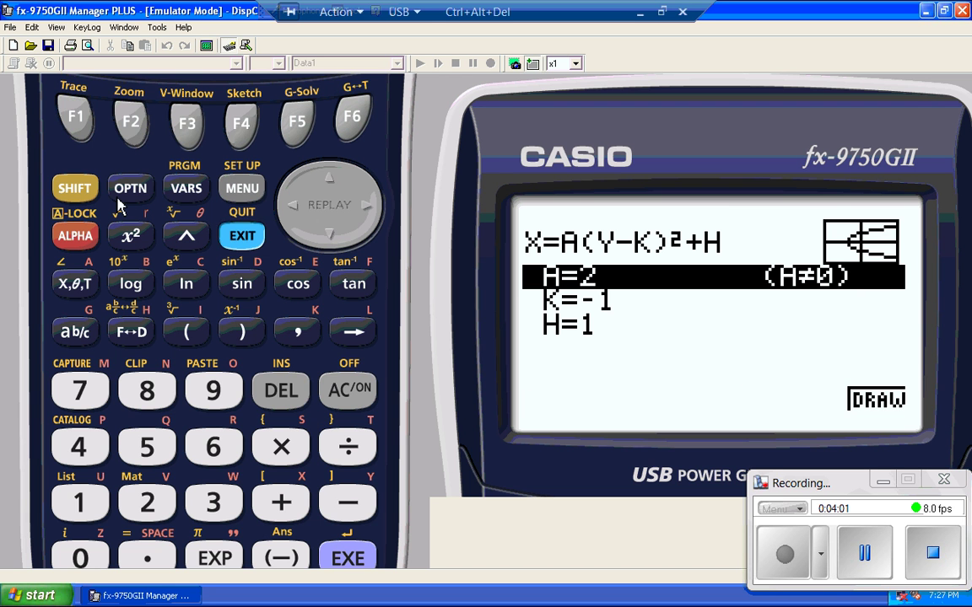
- Clear the directrix with Sketch Cls, then return to the Main Menu
{"action": "left_click", "coordinate": [351, 118]}
{"action": "left_click", "coordinate": [67, 188]}
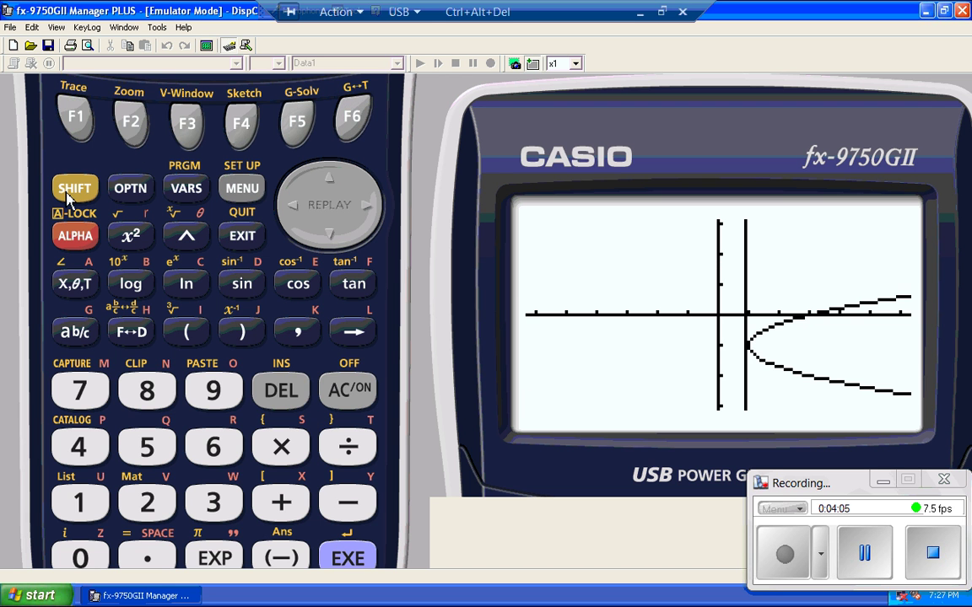
{"action": "left_click", "coordinate": [244, 125]}
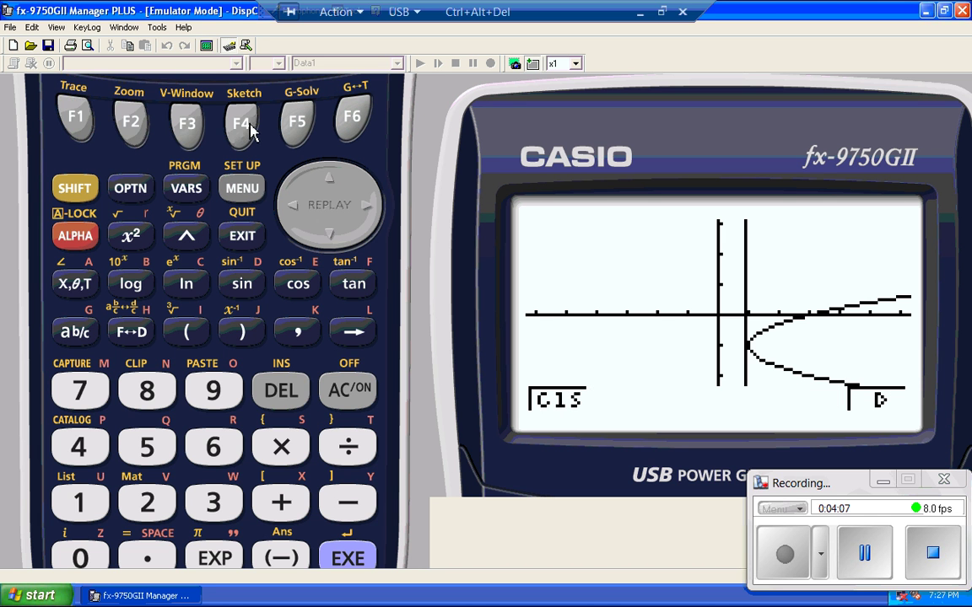
{"action": "left_click", "coordinate": [75, 133]}
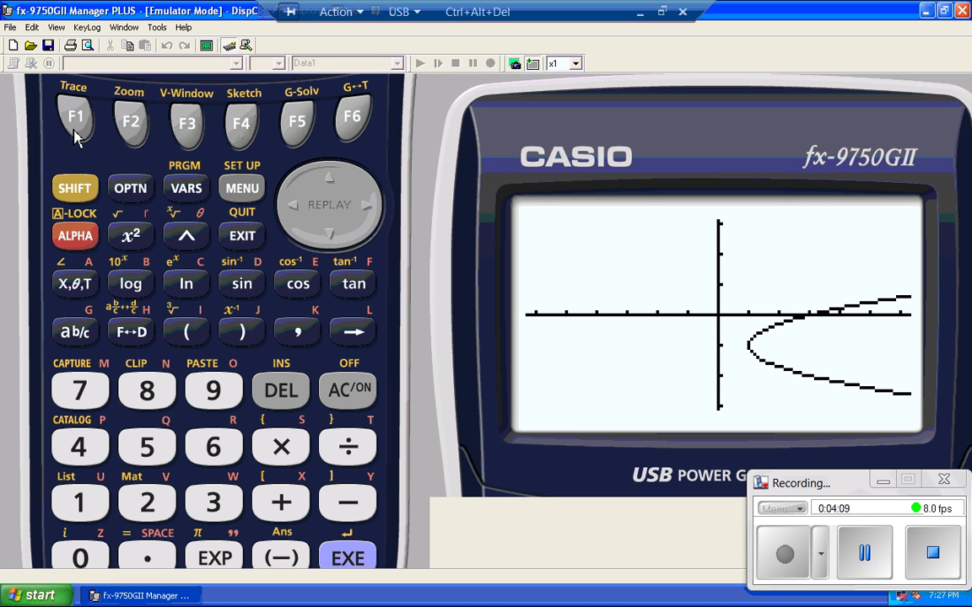
{"action": "left_click", "coordinate": [244, 239]}
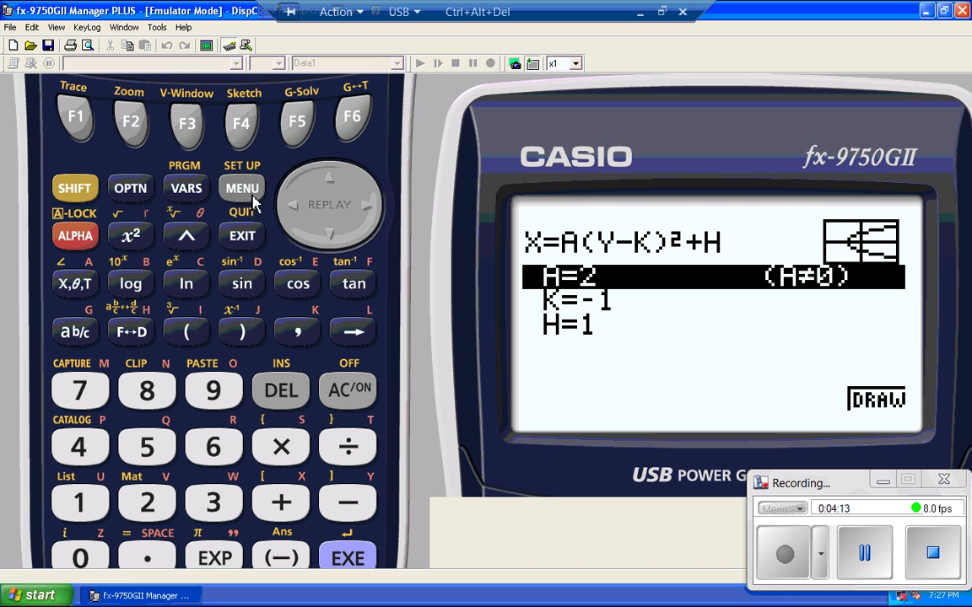
{"action": "left_click", "coordinate": [252, 200]}
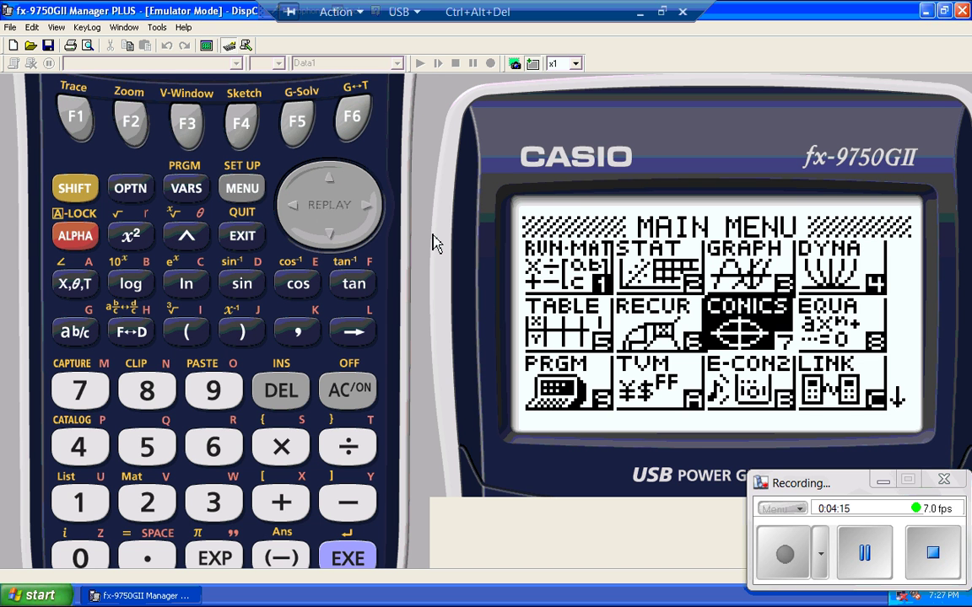
{"action": "key", "text": "Up"}
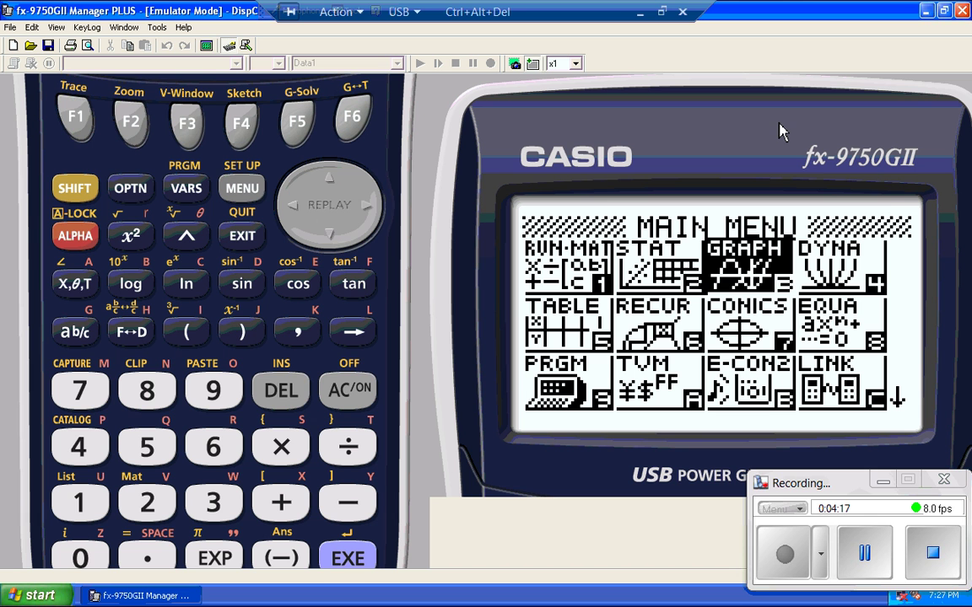
{"action": "key", "text": "Right"}
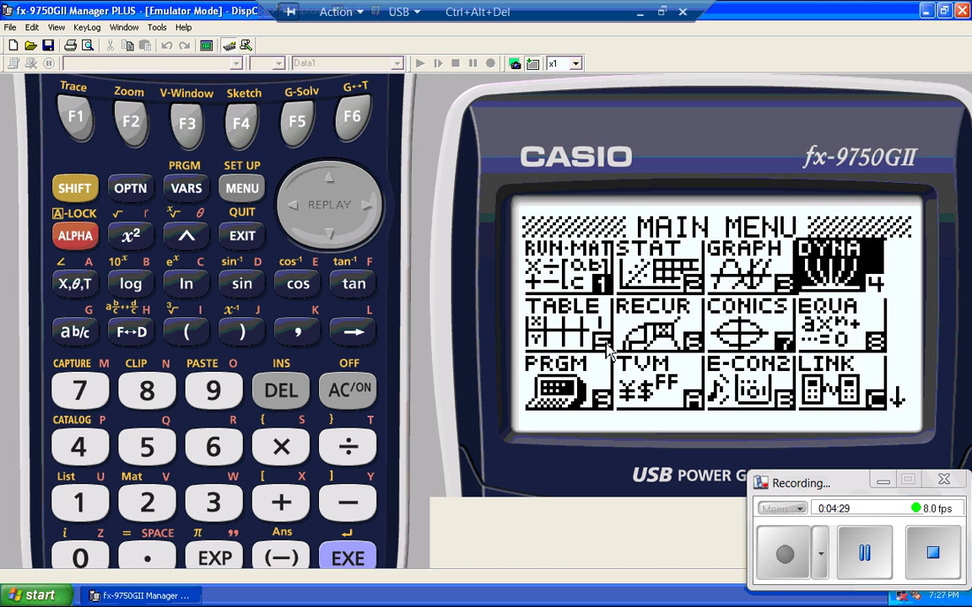
{"action": "key", "text": "Down"}
{"action": "key", "text": "Down"}
{"action": "key", "text": "Down"}
{"action": "key", "text": "Up"}
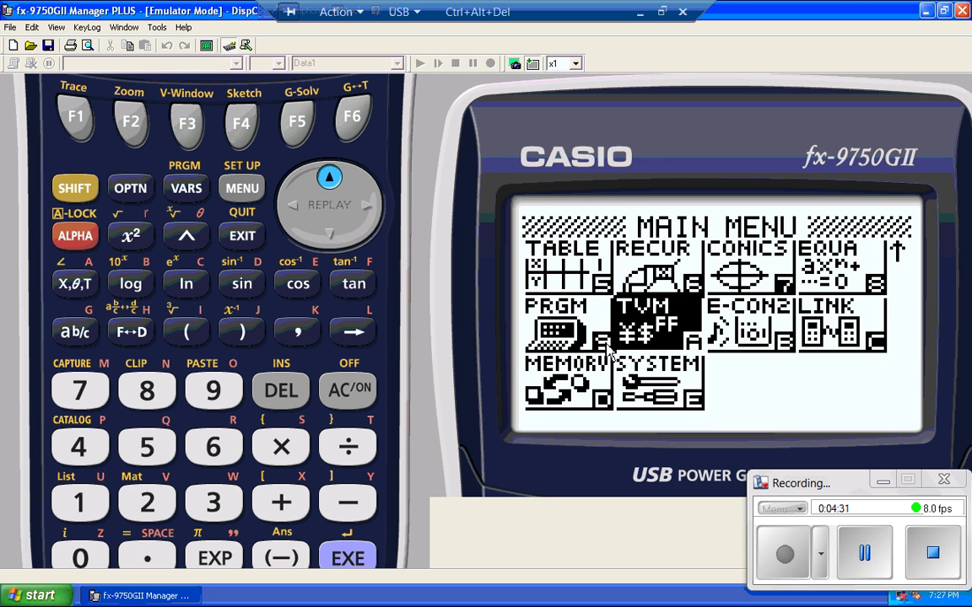
{"action": "key", "text": "Up"}
{"action": "key", "text": "Up"}
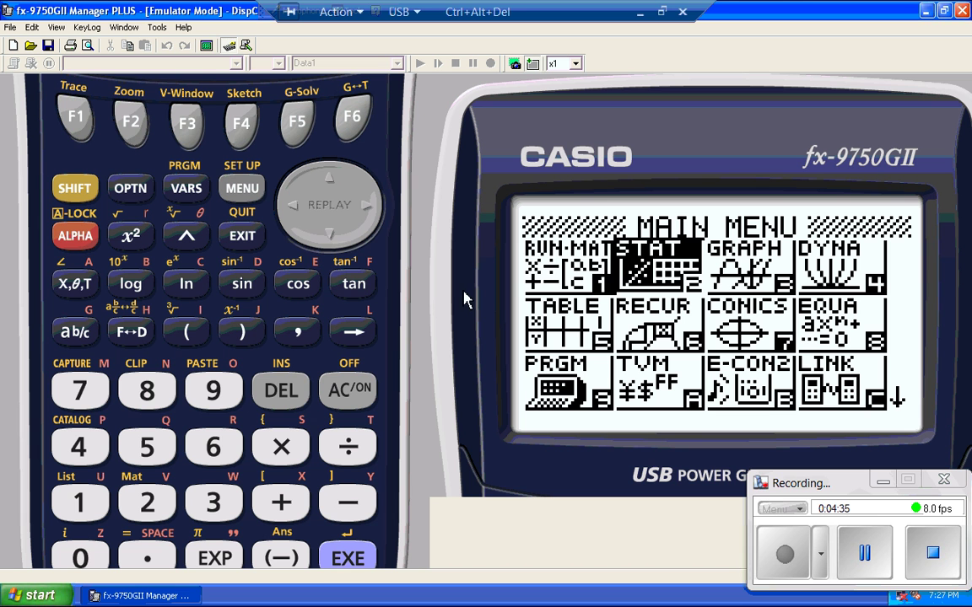
{"action": "left_click", "coordinate": [293, 206]}
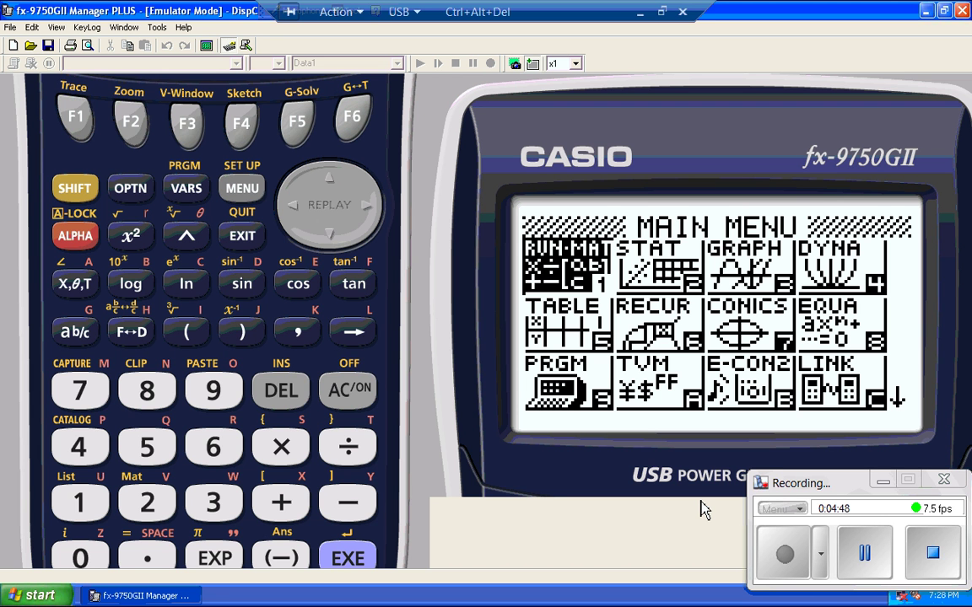
{"action": "left_click", "coordinate": [940, 554]}
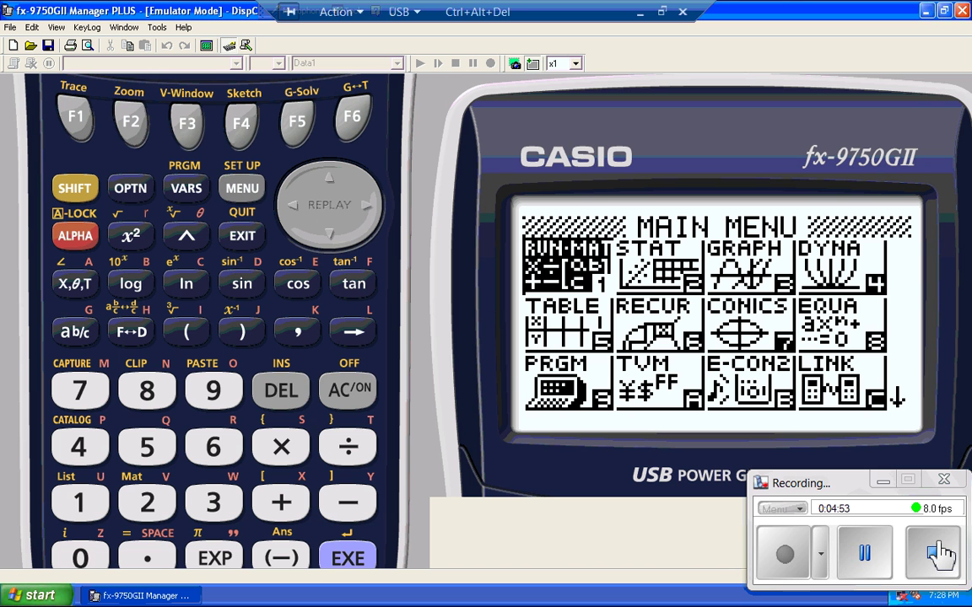